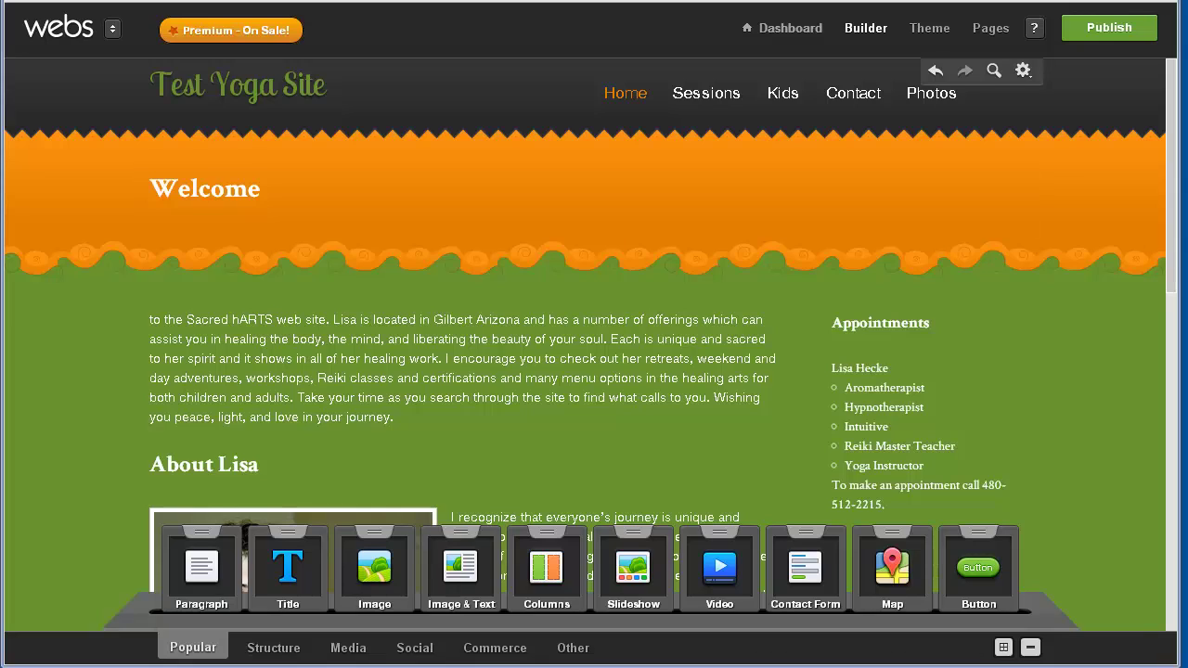
Step: Look over the original yogareikiaz.com home page and its header banner, and return to the Webs site builder
drag(5, 26, 455, 19)
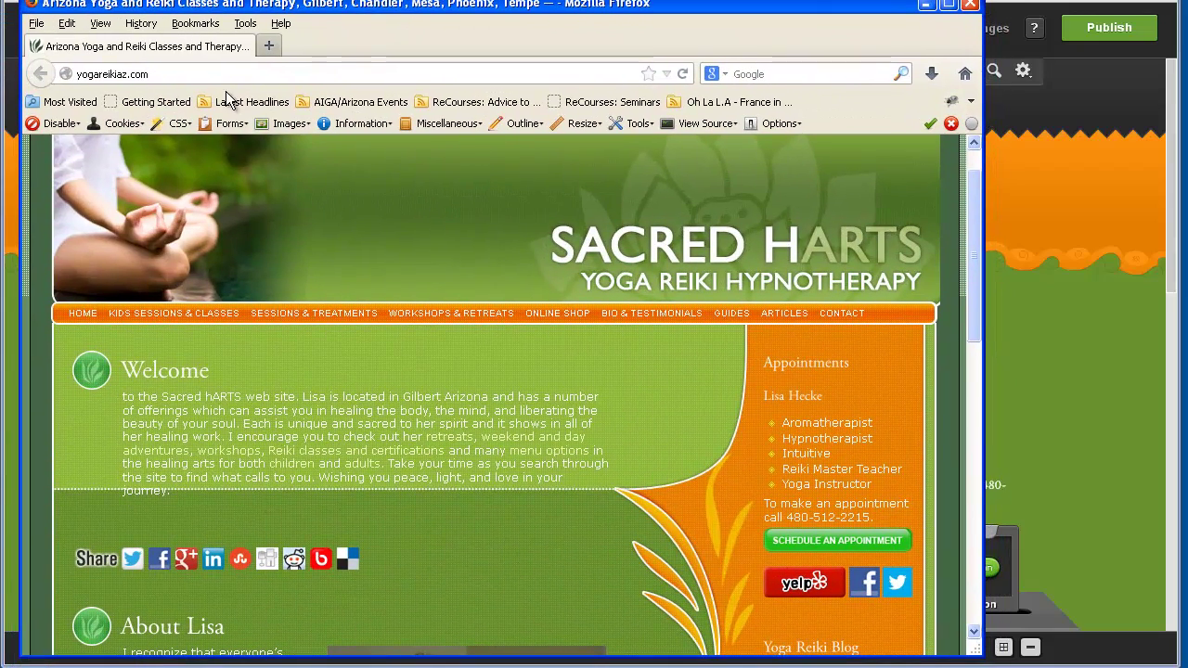
drag(975, 206, 866, 172)
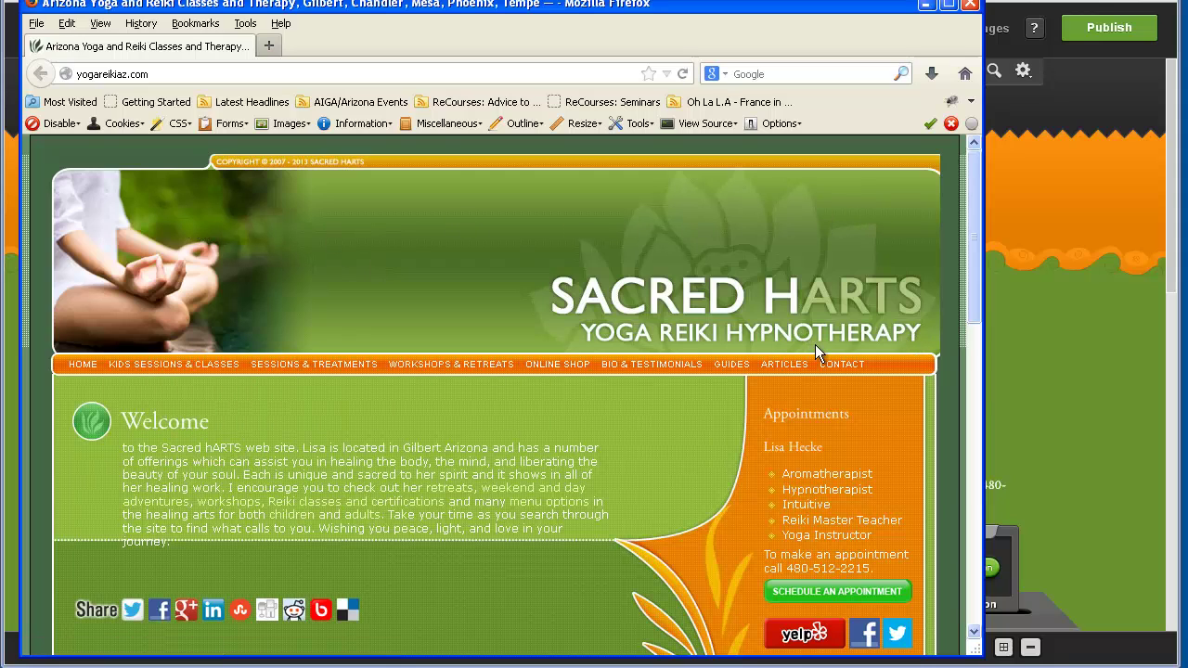
drag(320, 7, 0, 2)
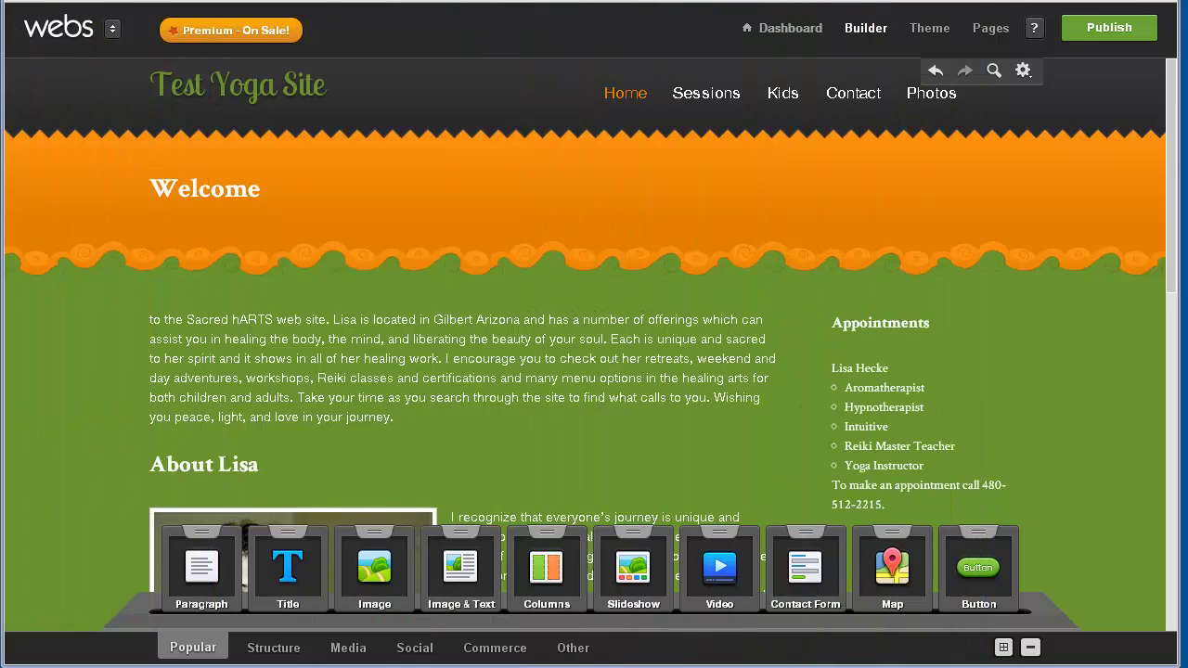
mouse_move(661, 91)
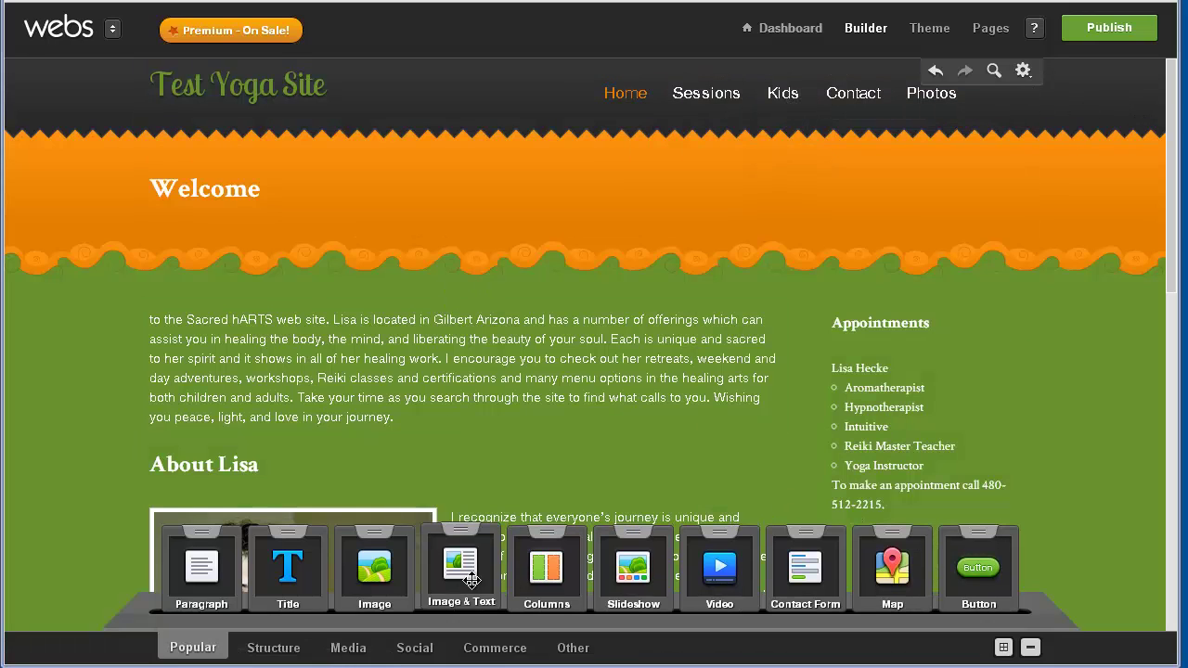
Step: Preview the red restaurant theme, first in the theme gallery, on the full length of the home page
click(926, 36)
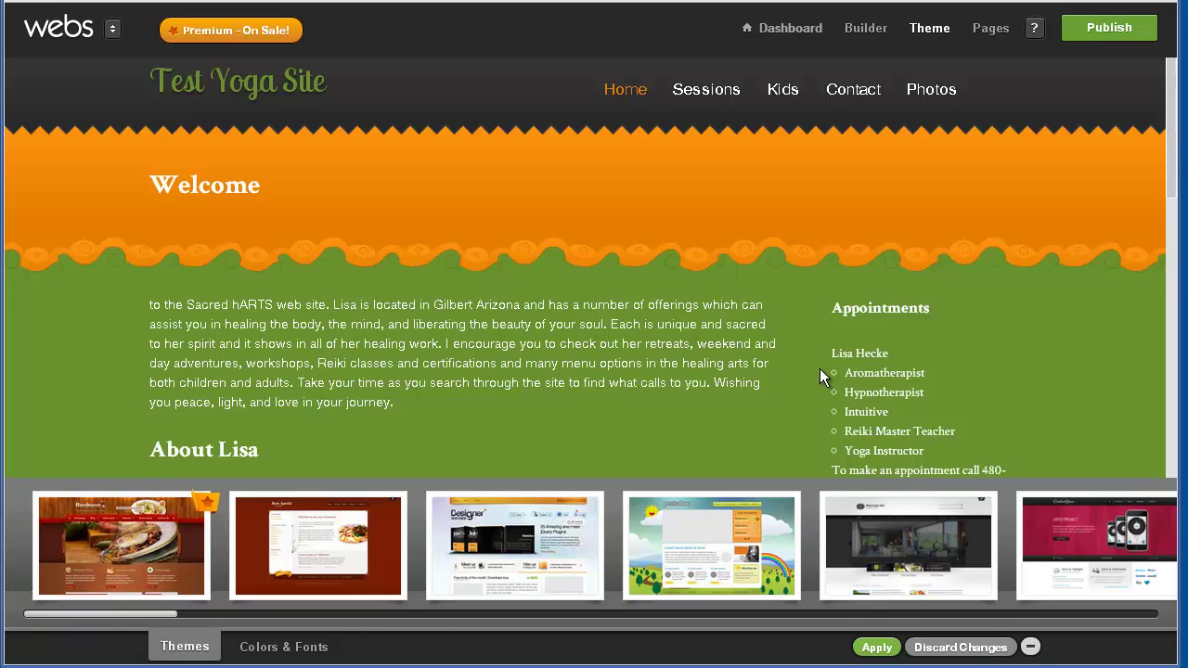
click(130, 527)
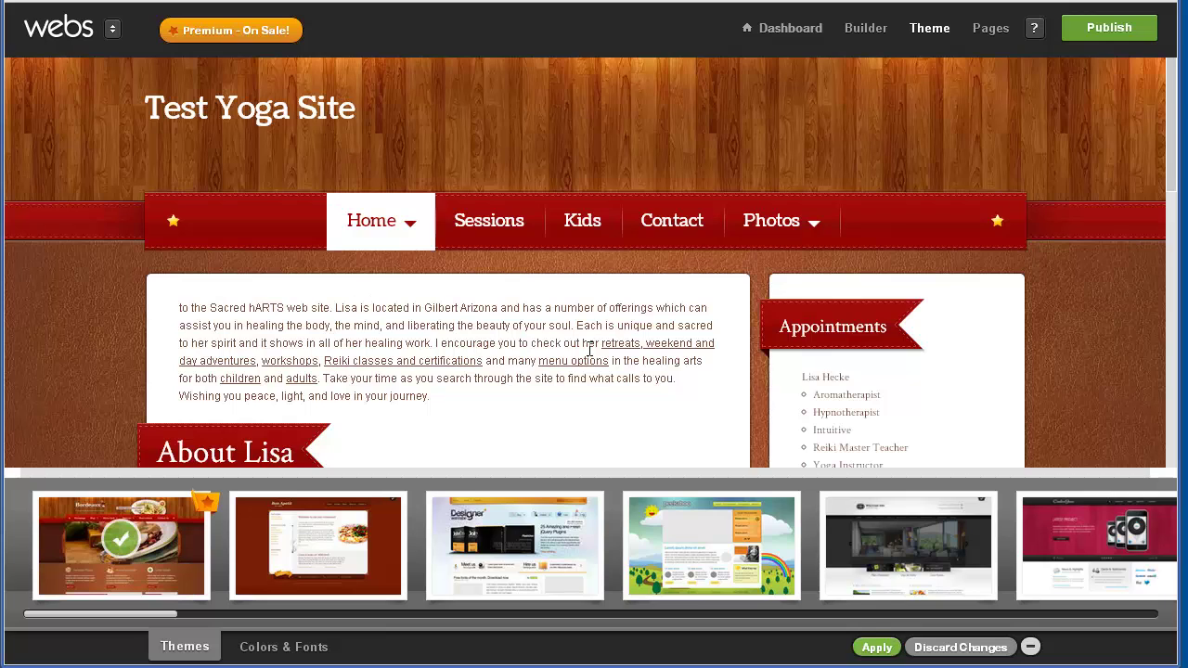
scroll(590, 349, down, 2)
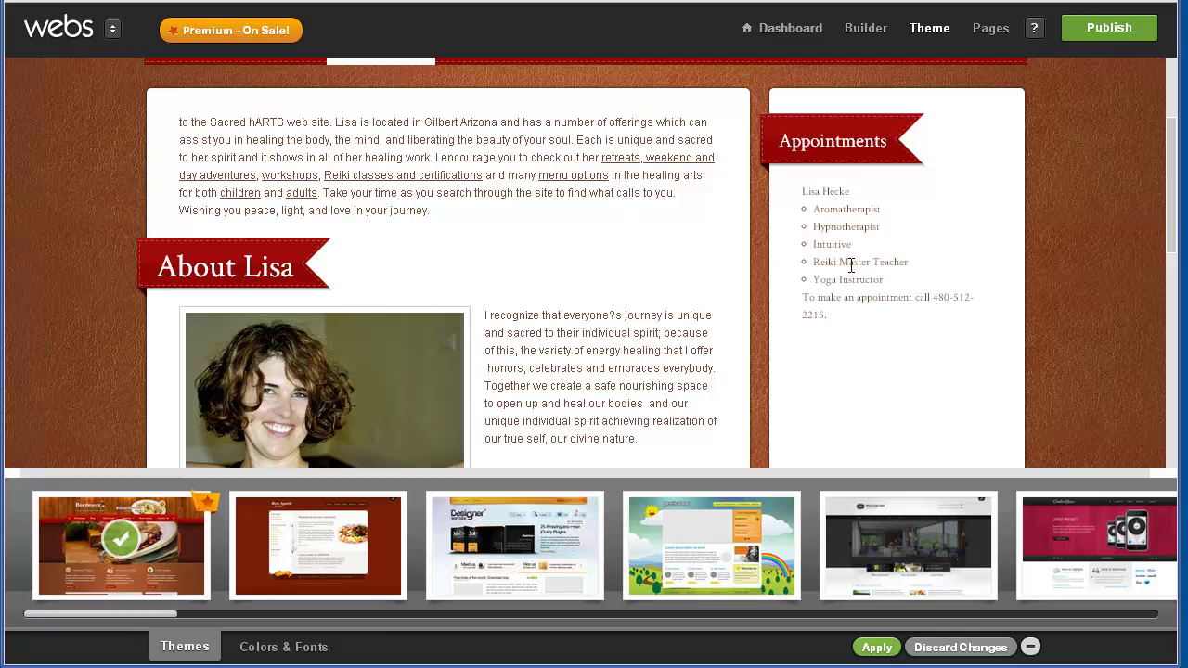
scroll(851, 266, down, 7)
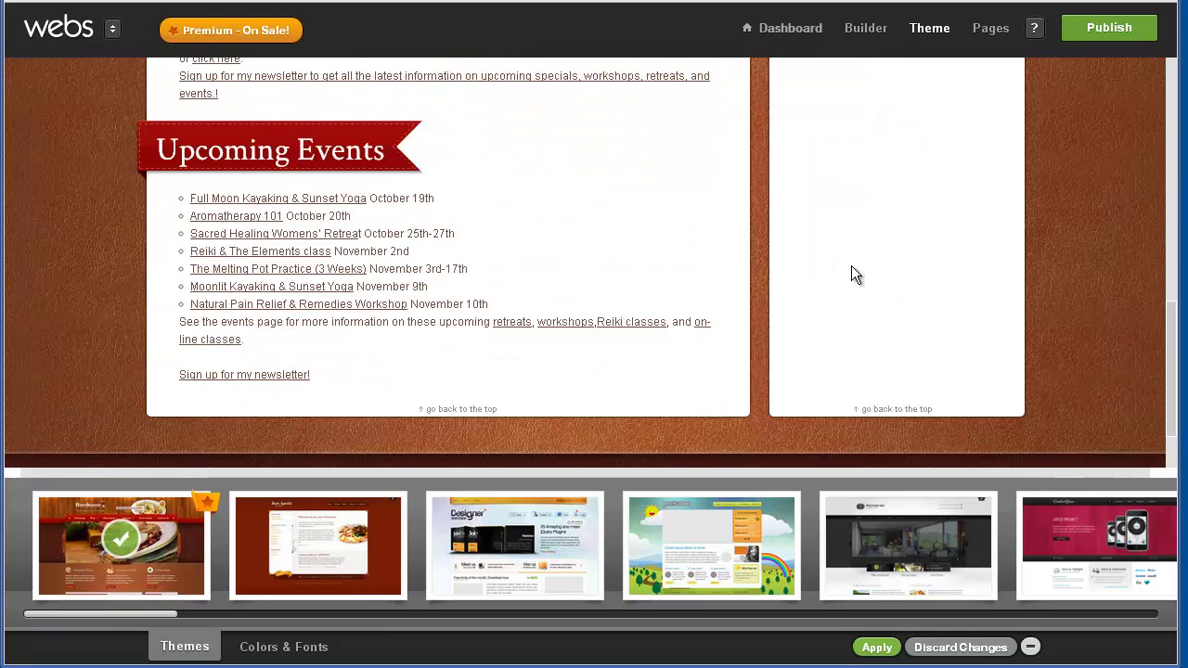
scroll(851, 265, up, 9)
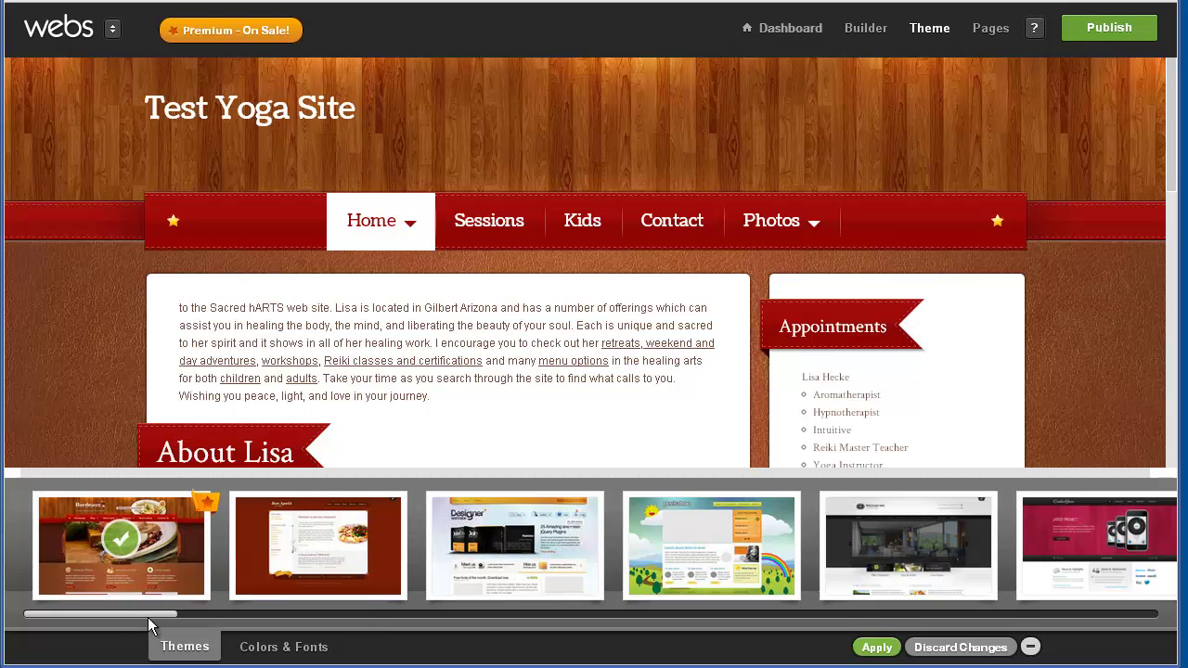
Step: Preview the Designer theme with the orange navigation bar on the home page
drag(138, 620, 169, 620)
click(294, 507)
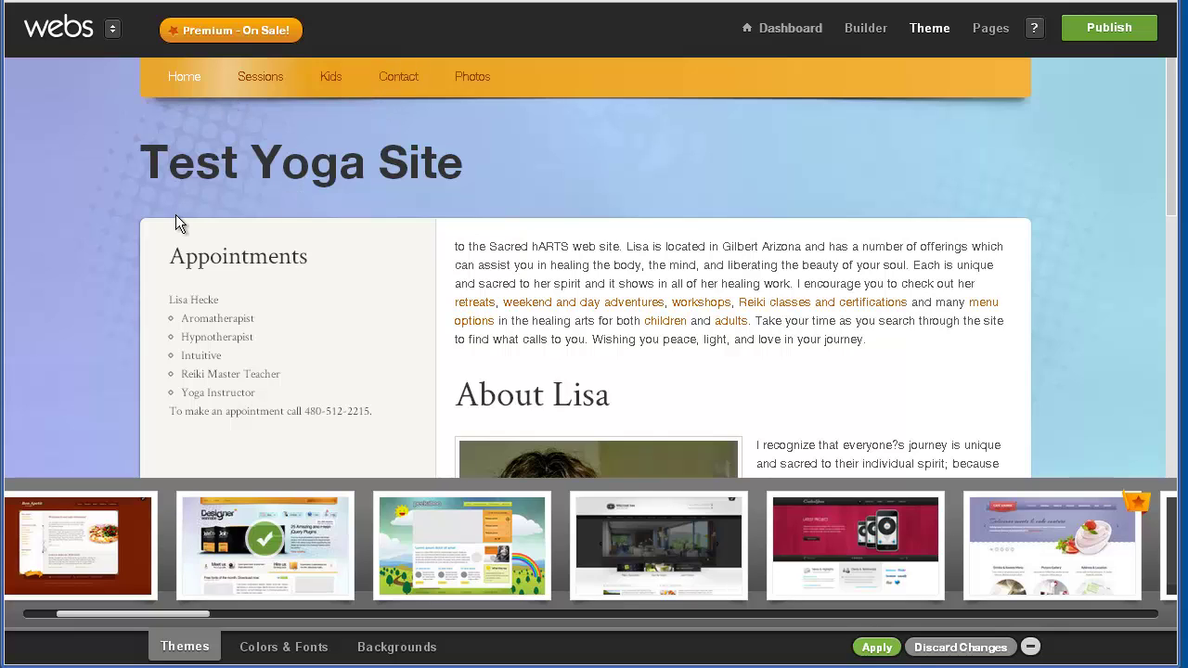
click(160, 192)
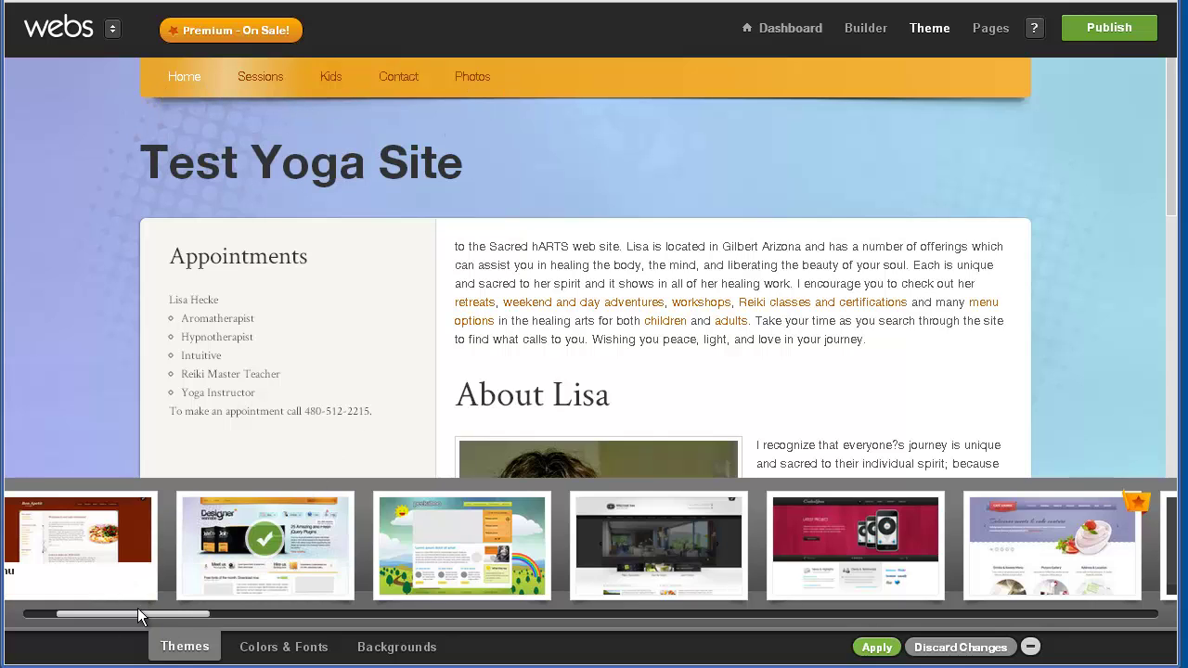
Step: Find the Organic White theme in the gallery, preview it on the home page and apply it to the site
drag(128, 624, 193, 626)
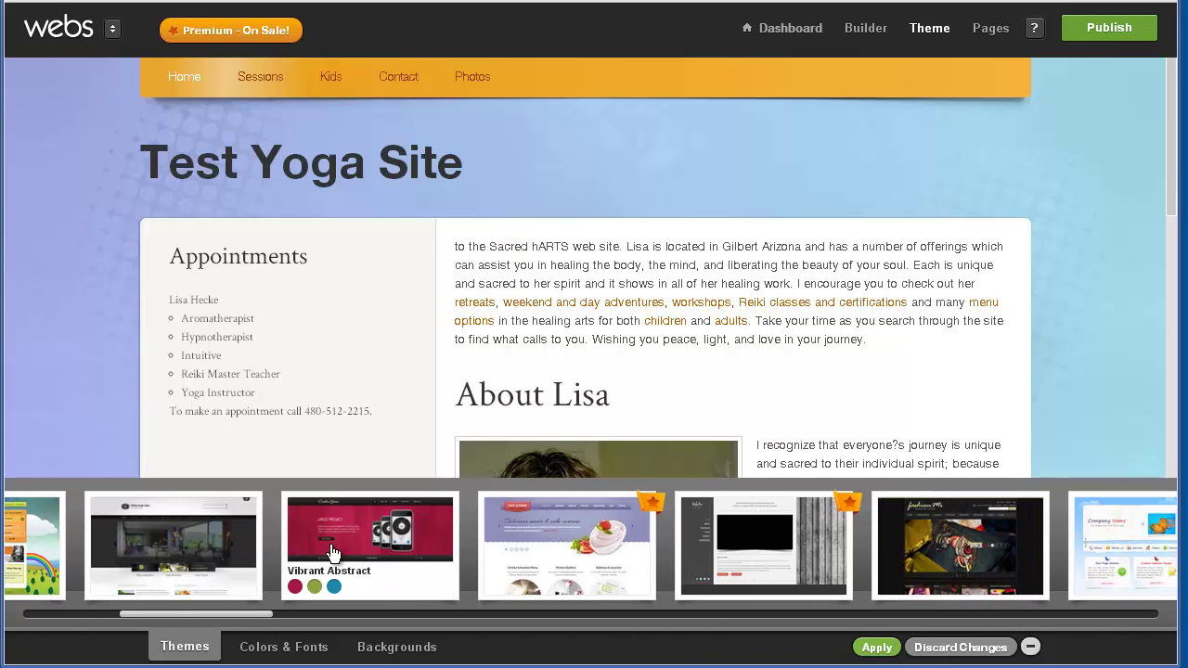
drag(233, 618, 273, 621)
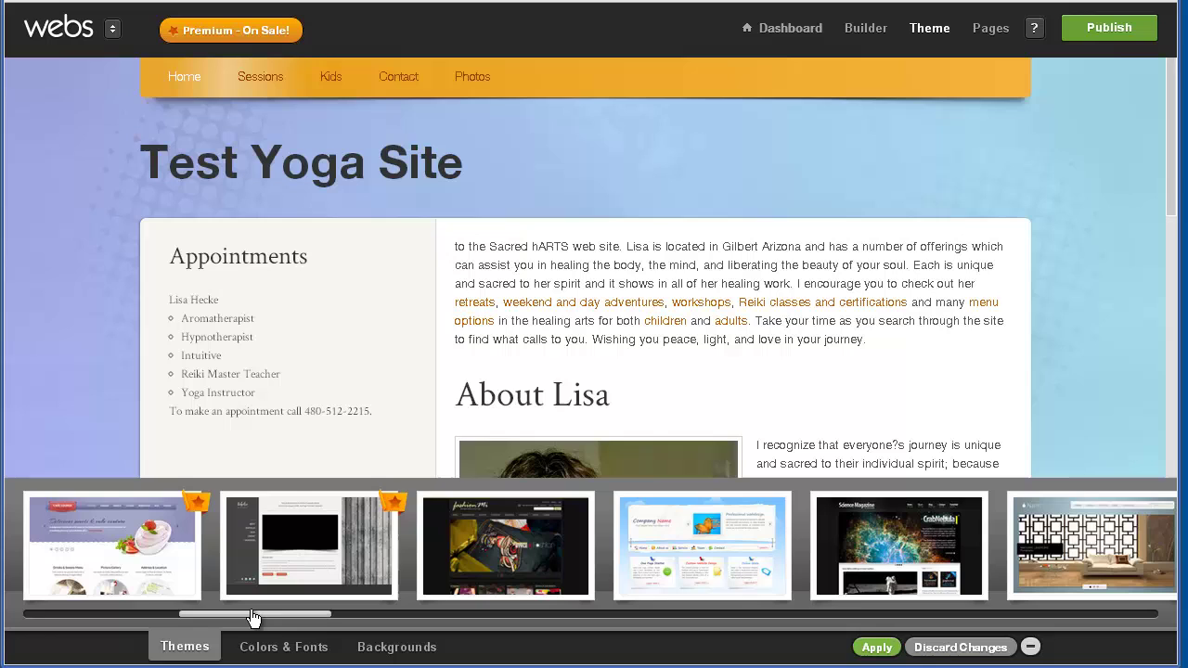
drag(253, 619, 409, 622)
click(401, 531)
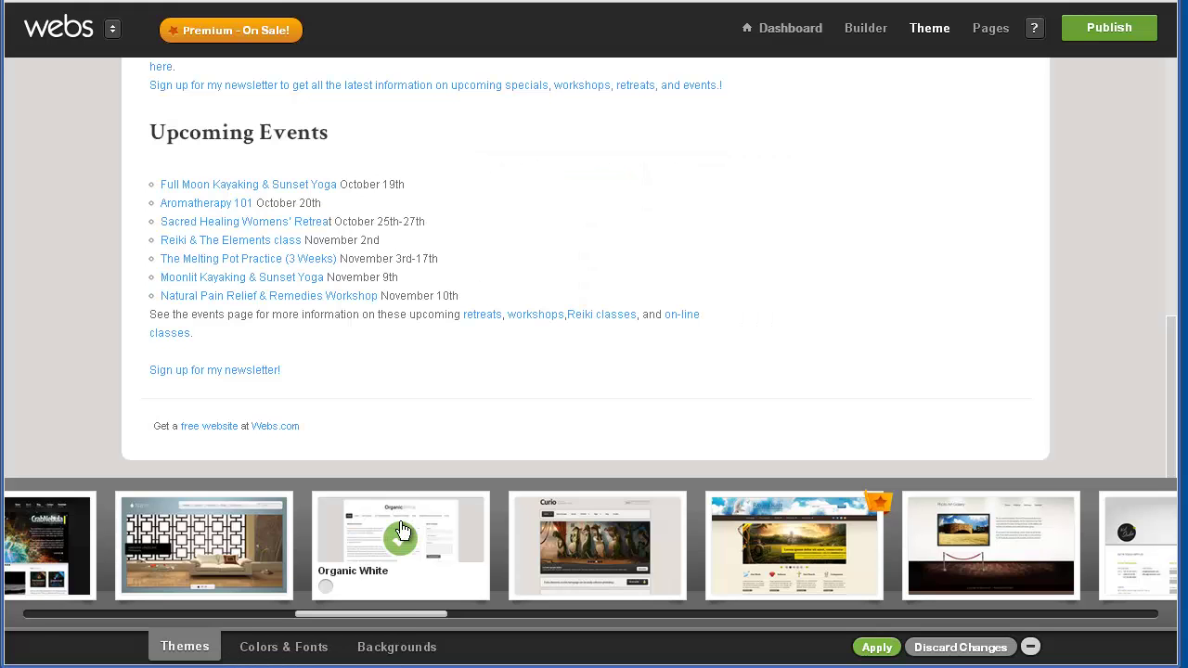
scroll(520, 193, up, 10)
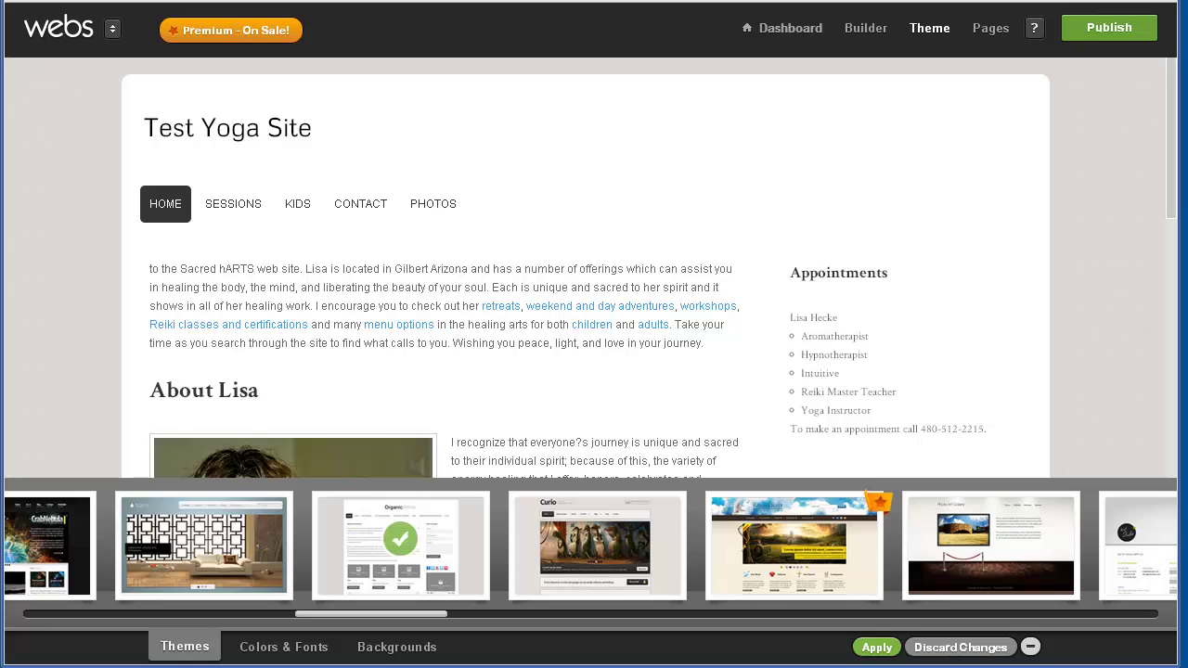
click(874, 648)
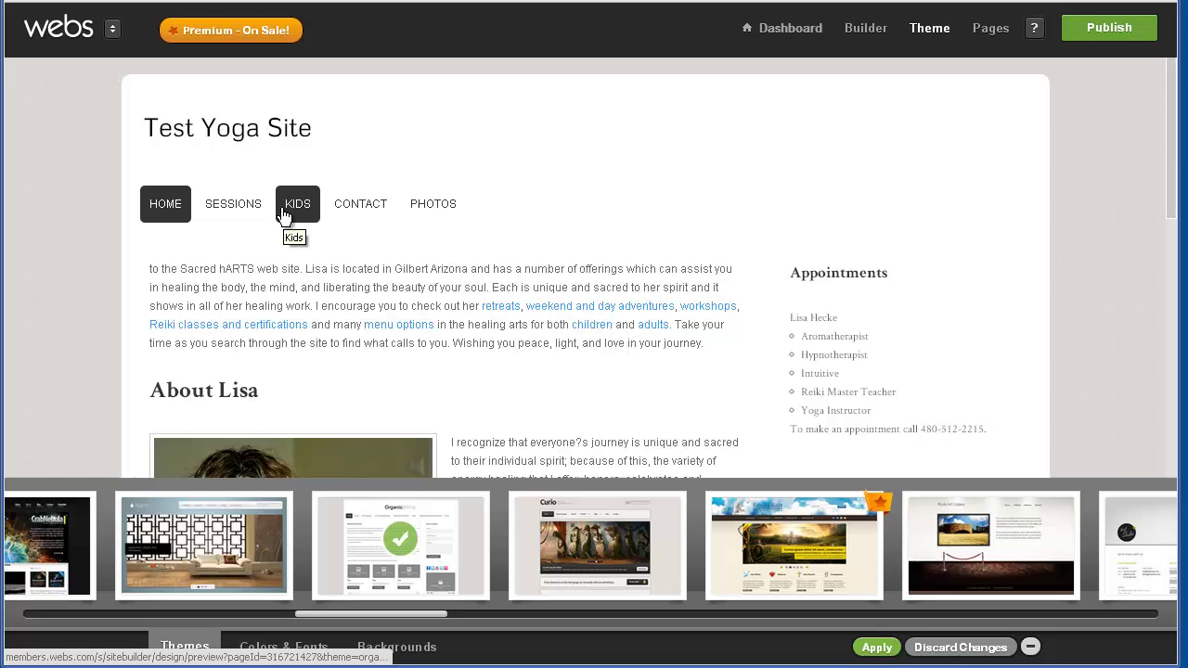
mouse_move(176, 205)
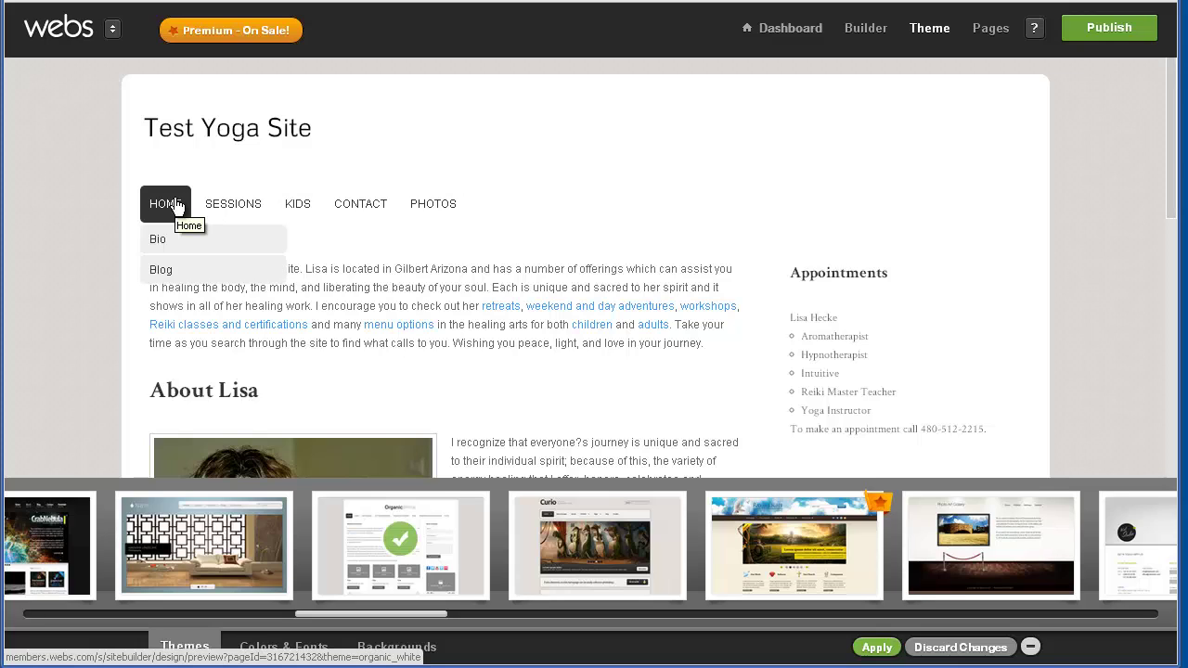
drag(31, 53, 0, 130)
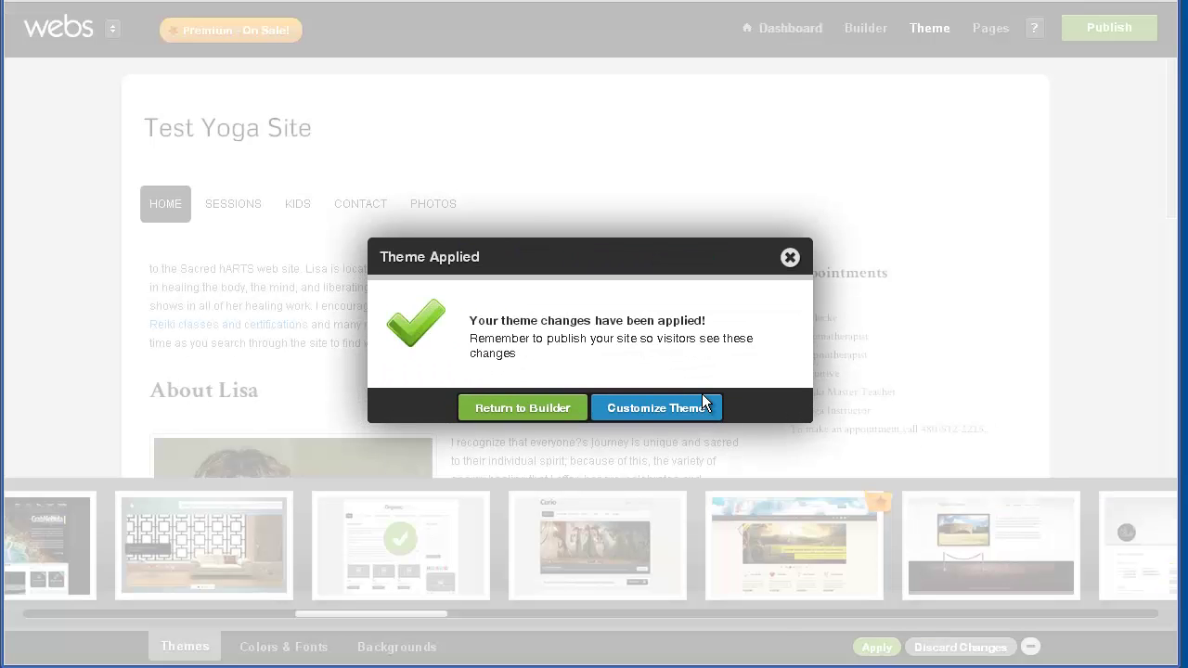
Step: Open the theme customization and examine the background, header and footer colour and font settings against the page
click(647, 414)
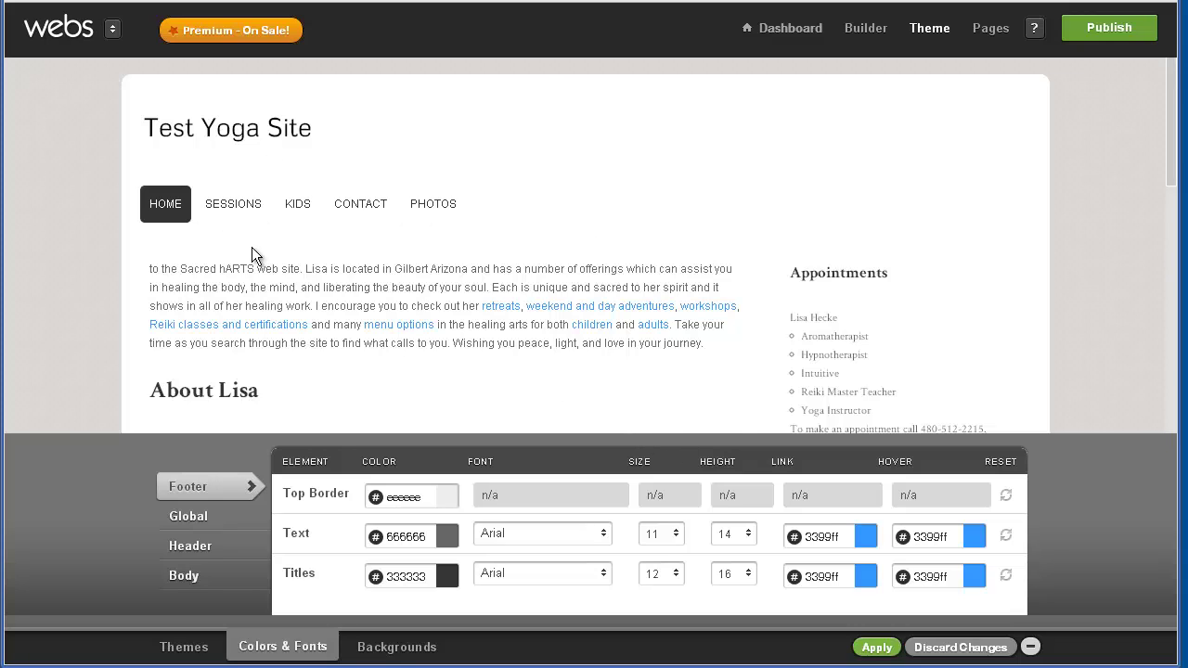
click(388, 650)
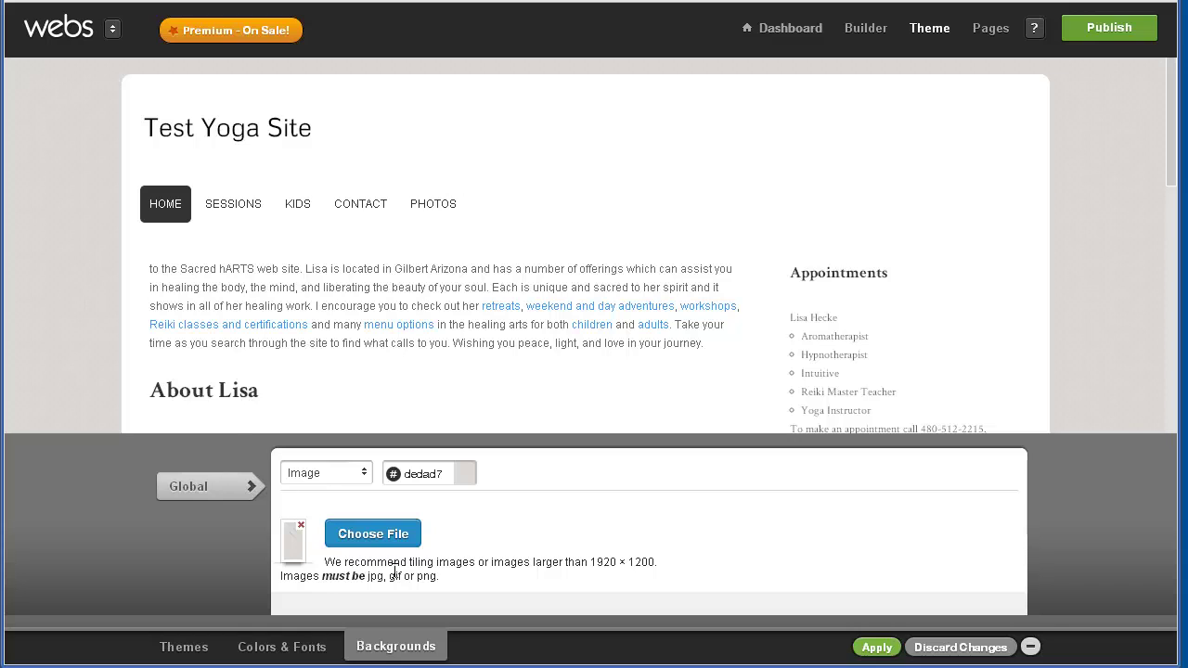
click(310, 648)
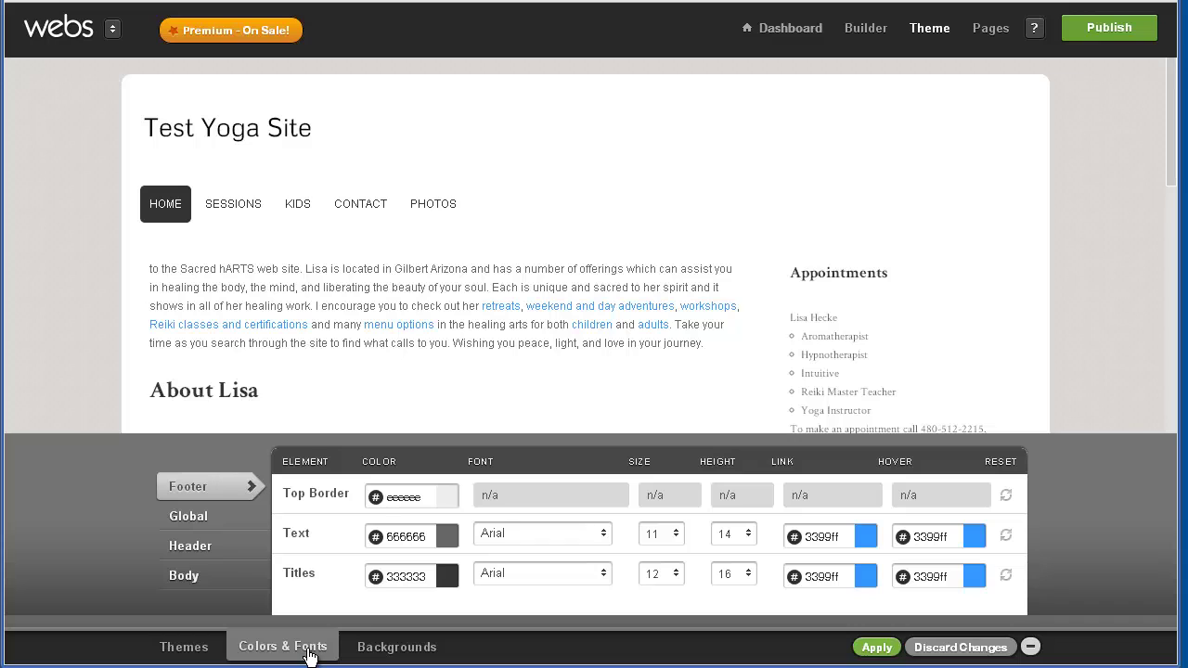
click(207, 548)
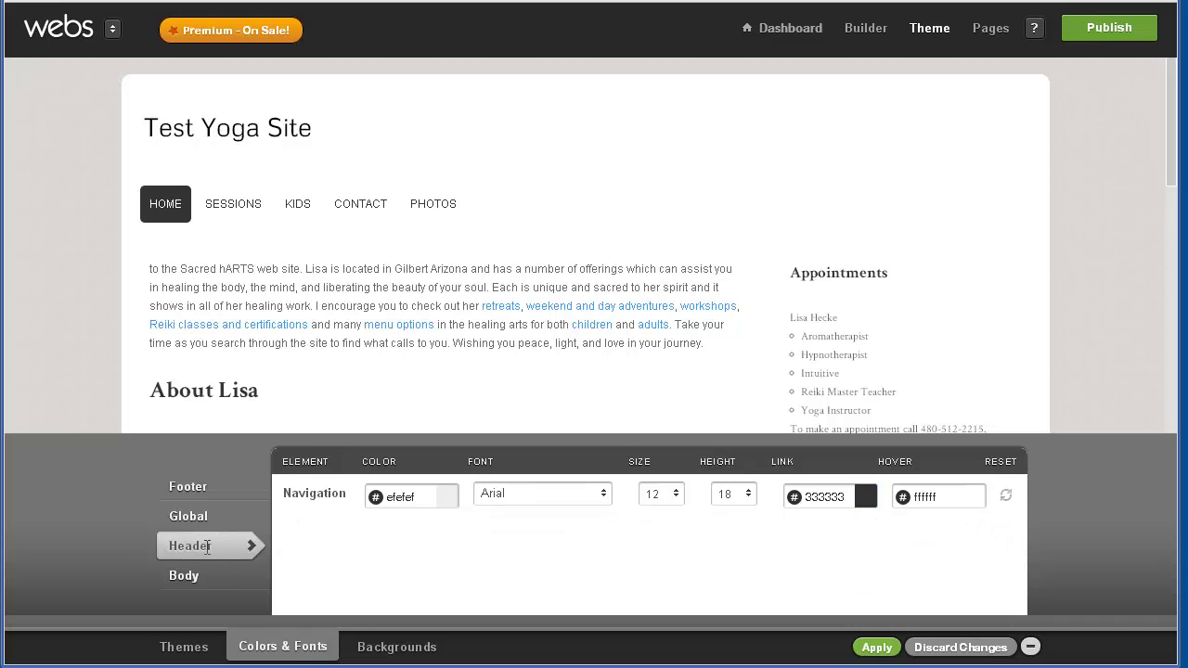
click(186, 494)
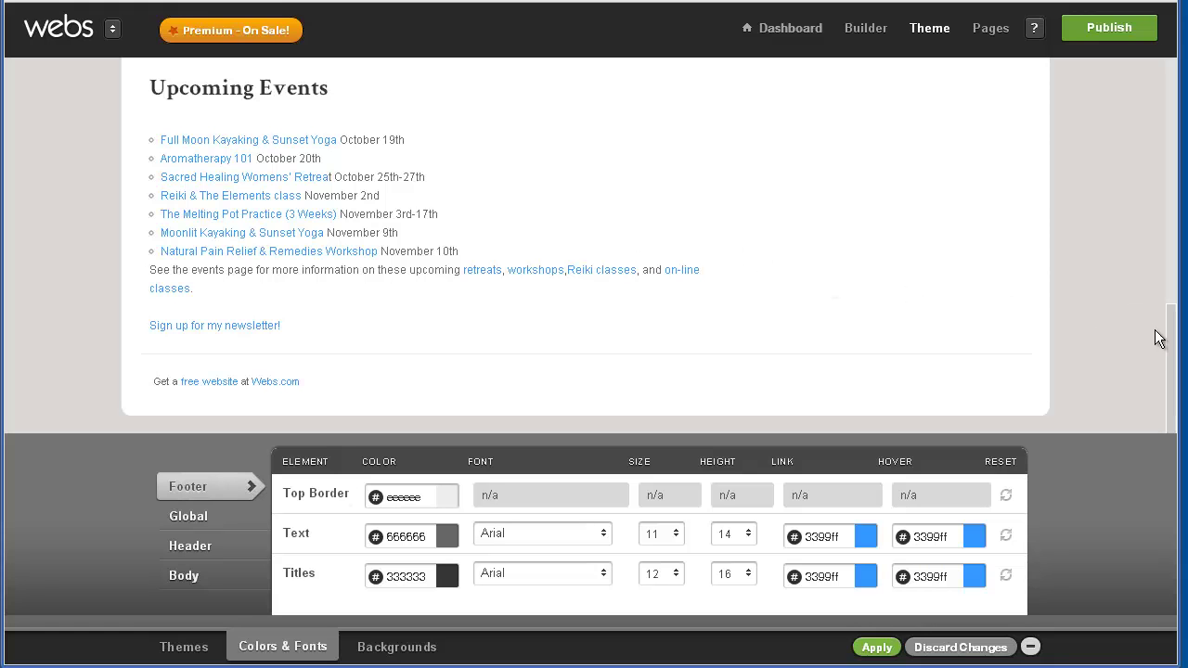
drag(1169, 364, 1132, 98)
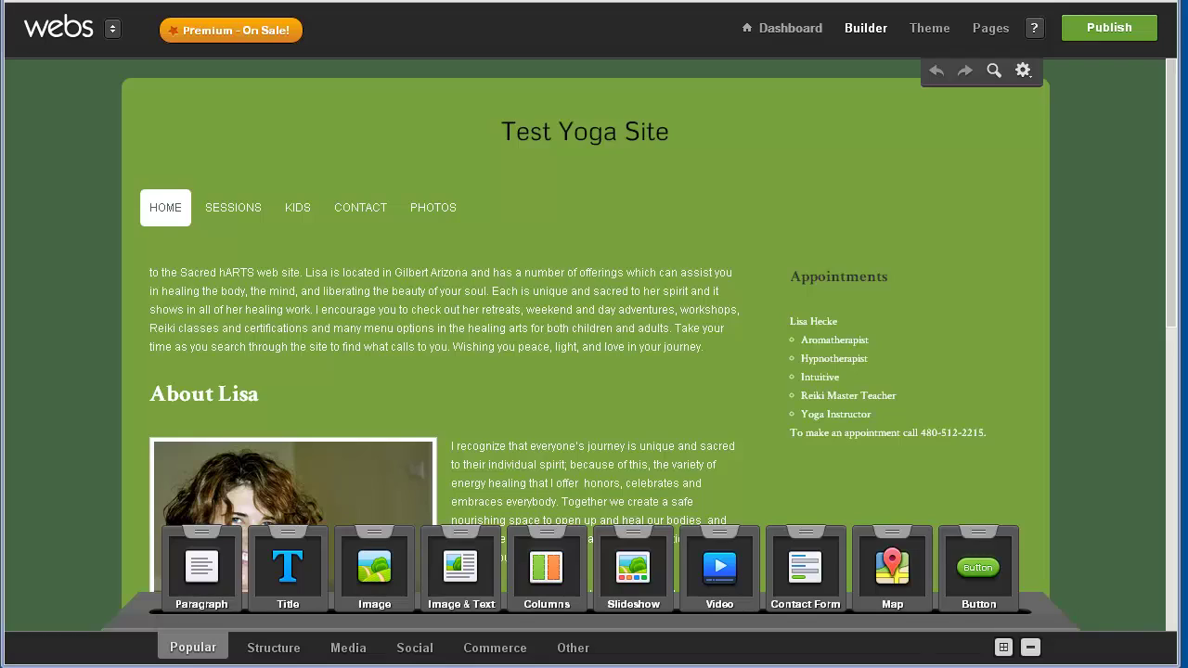
Step: Compare the header banner of the original yogareikiaz.com site with the recoloured home page in the Webs builder
key(alt+Tab)
scroll(602, 324, up, 15)
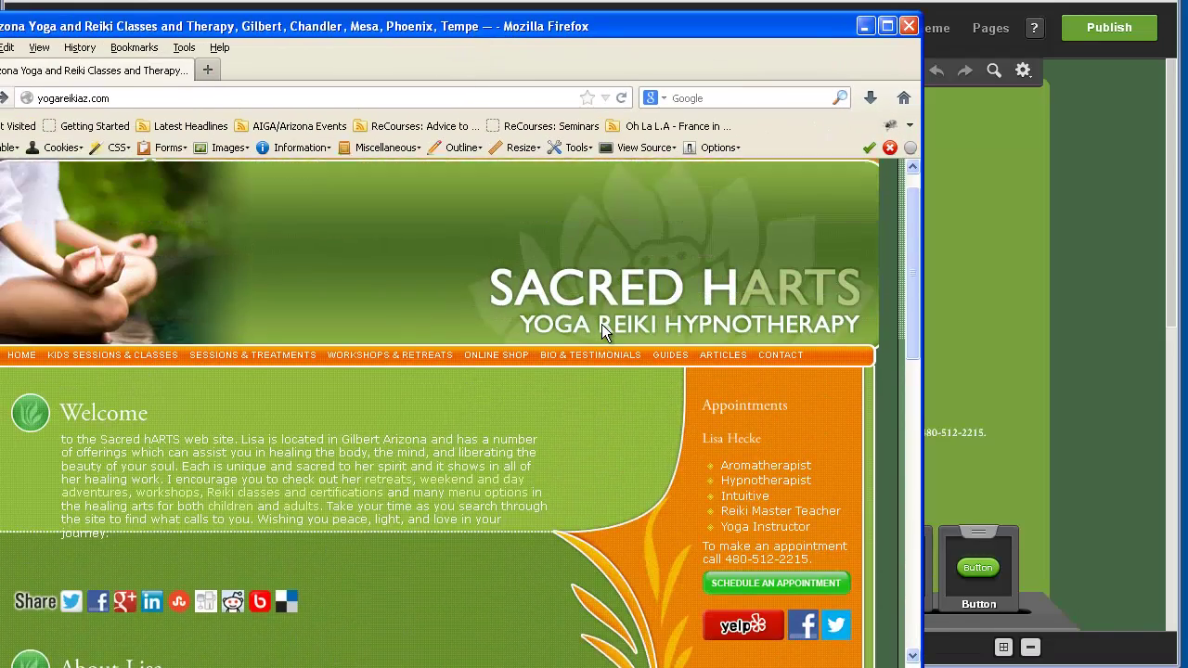
scroll(601, 324, up, 1)
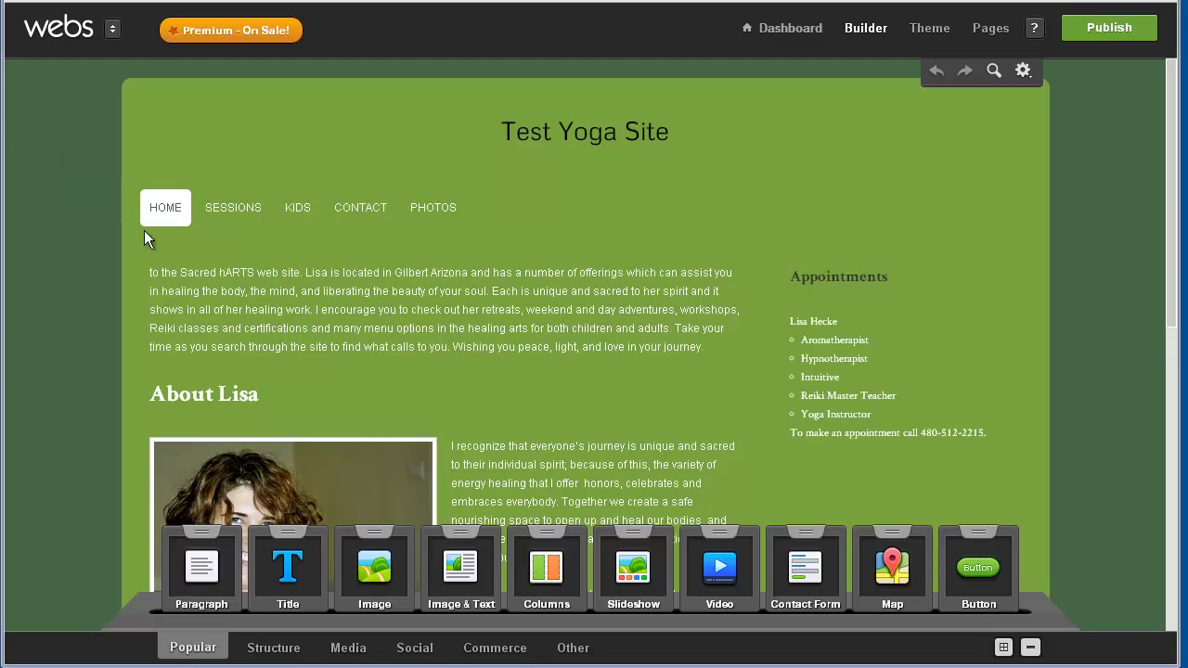
mouse_move(164, 219)
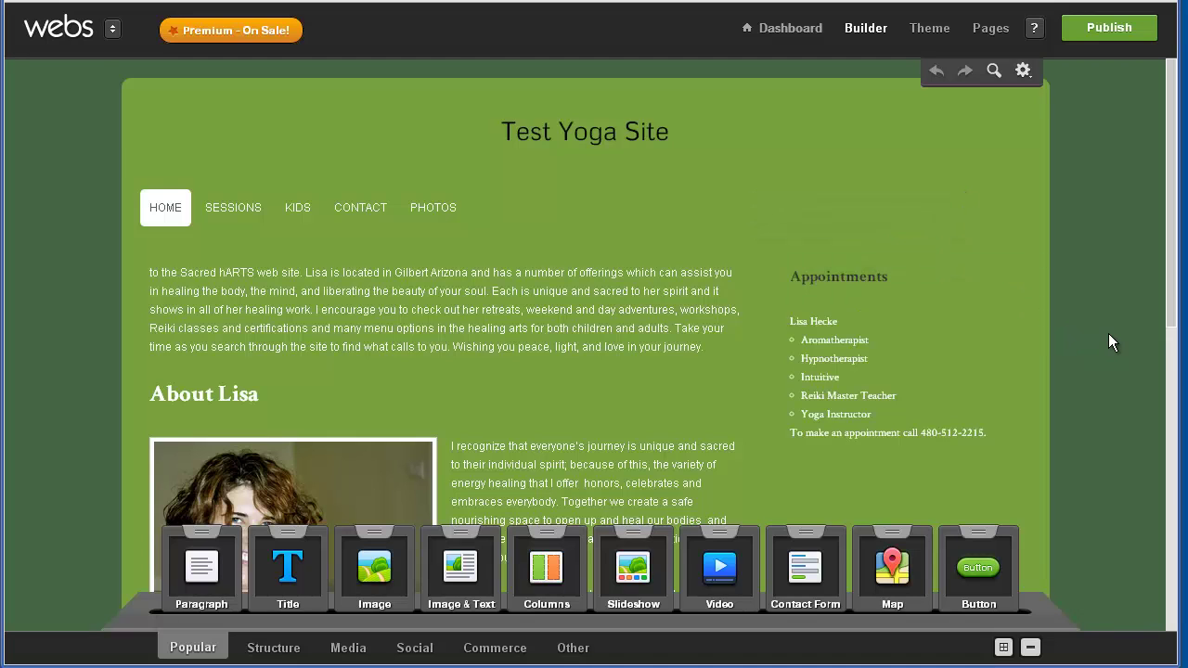
scroll(1107, 334, down, 5)
scroll(1105, 330, up, 6)
Step: Open the site header for editing and add an image placeholder to it
click(551, 125)
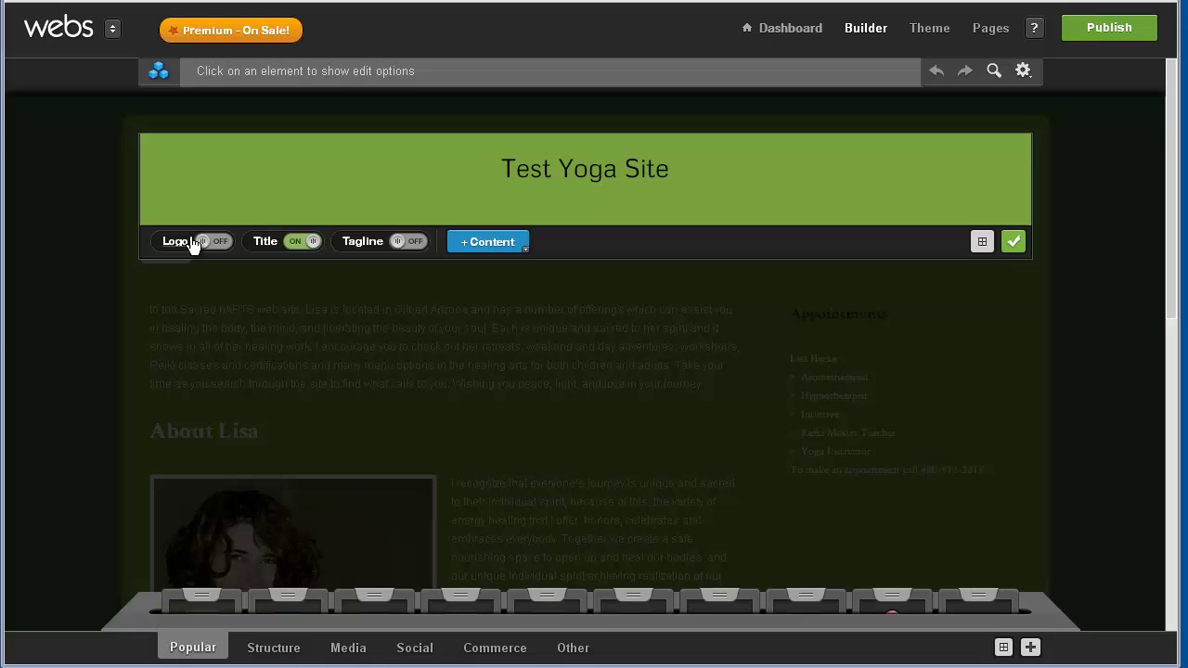
click(488, 243)
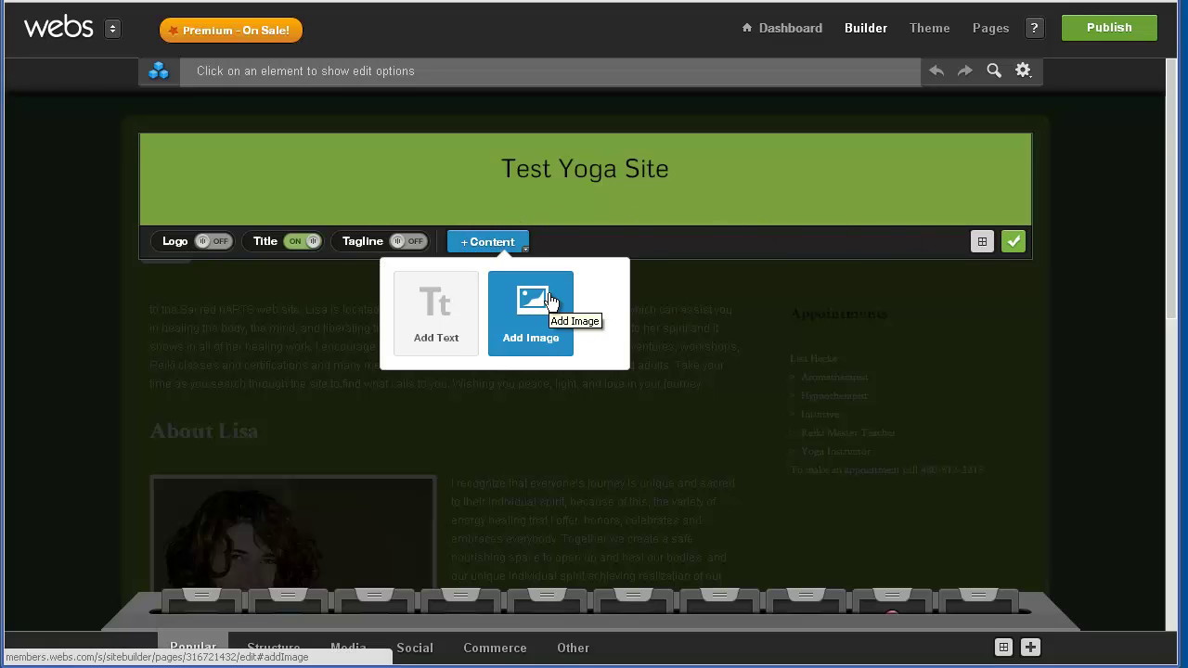
click(564, 359)
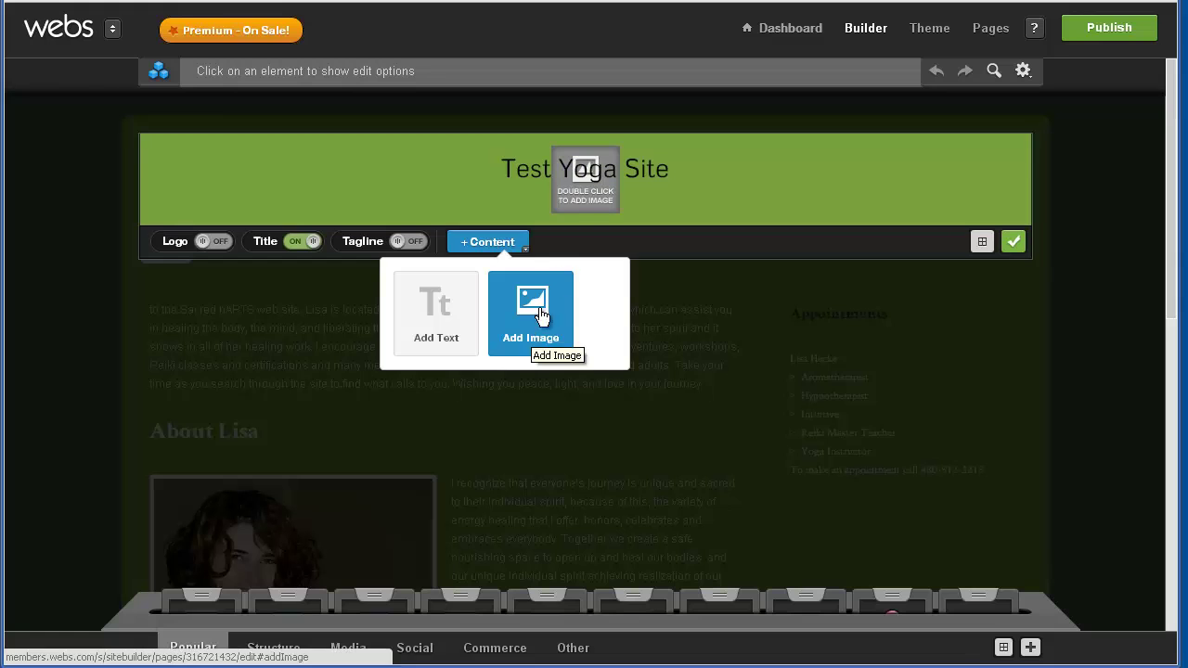
Step: Upload the banner image from the 06-header-image folder and insert it into the header's image placeholder
double_click(586, 203)
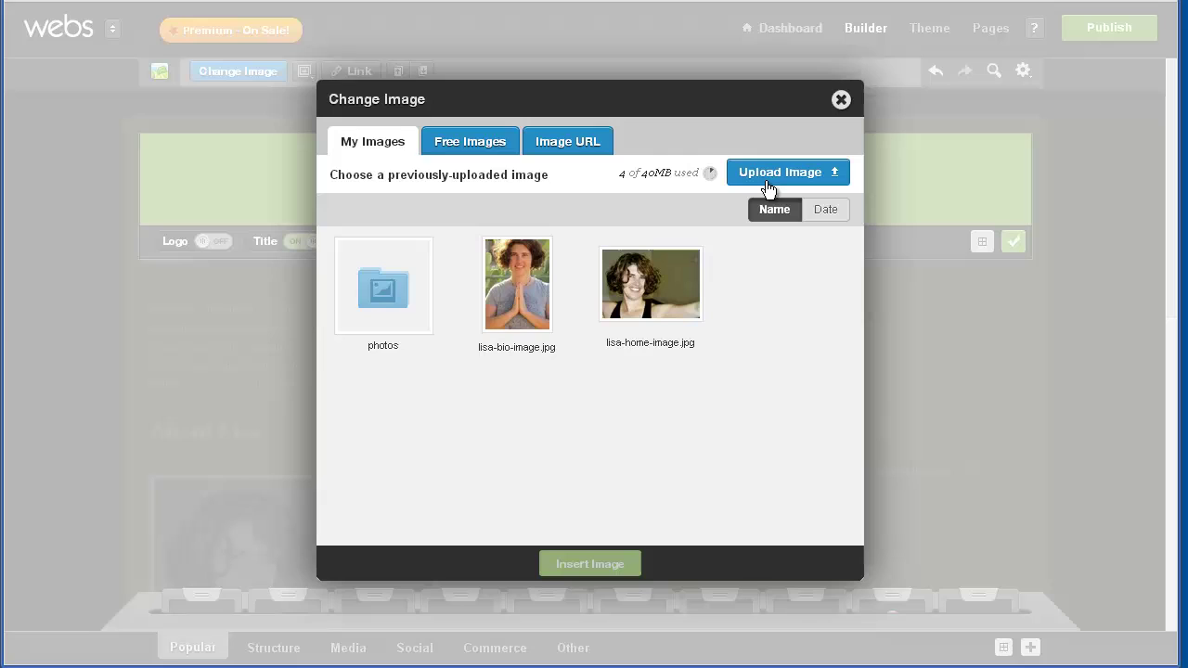
click(764, 177)
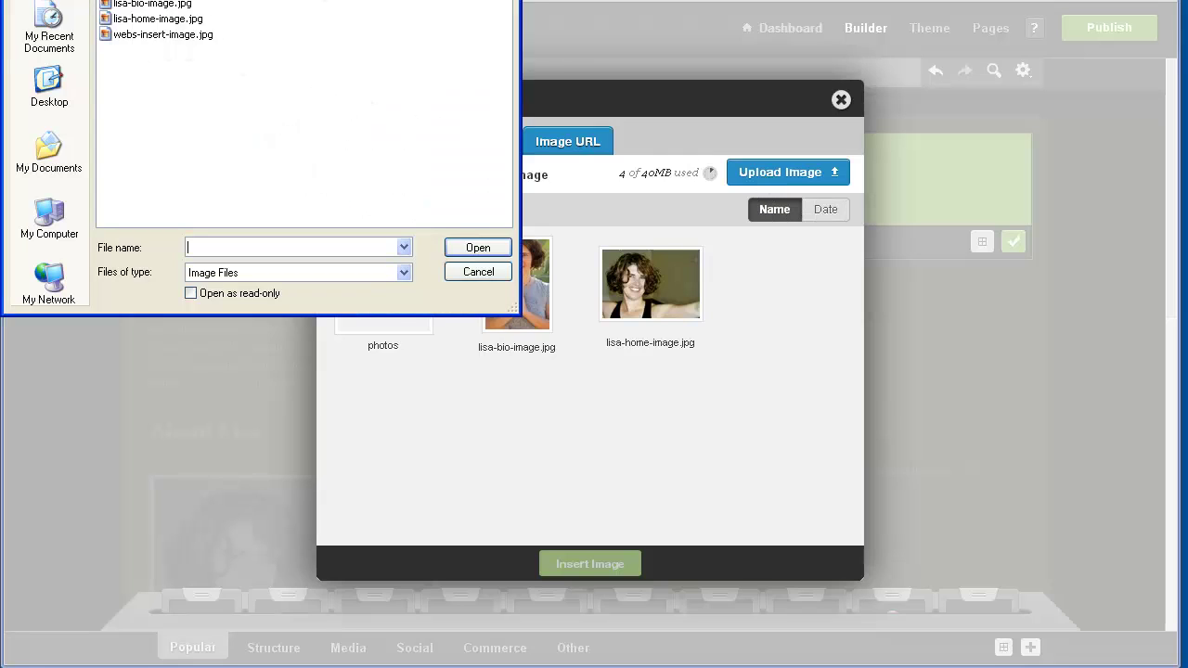
key(BackSpace)
double_click(128, 82)
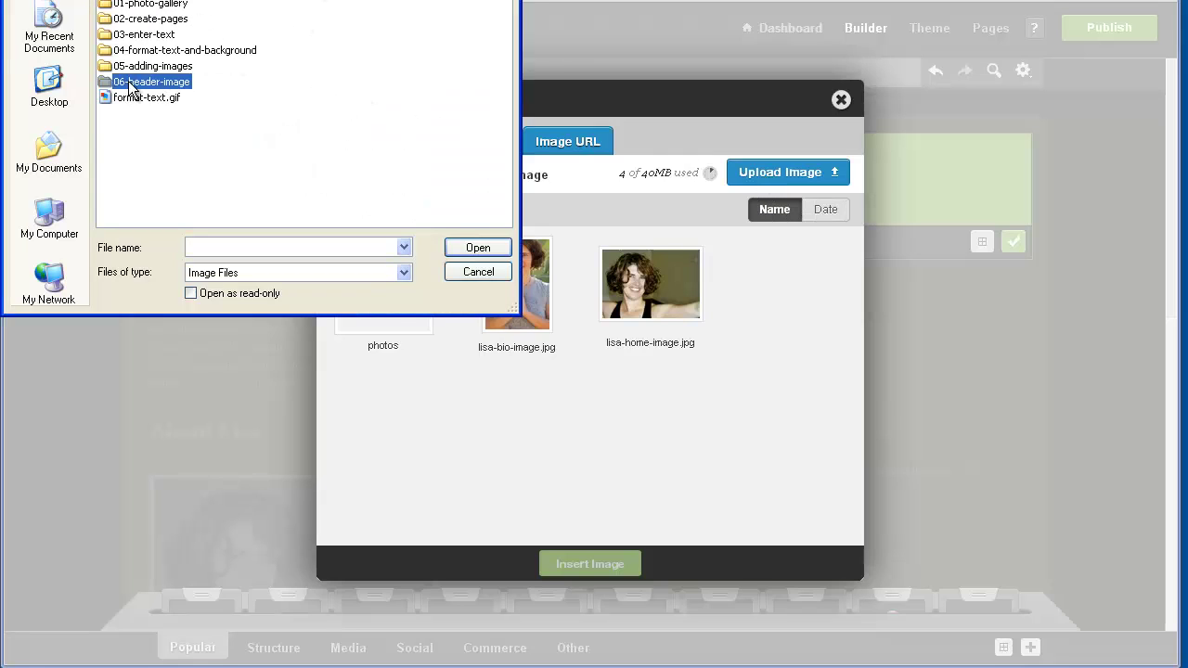
click(113, 5)
click(465, 247)
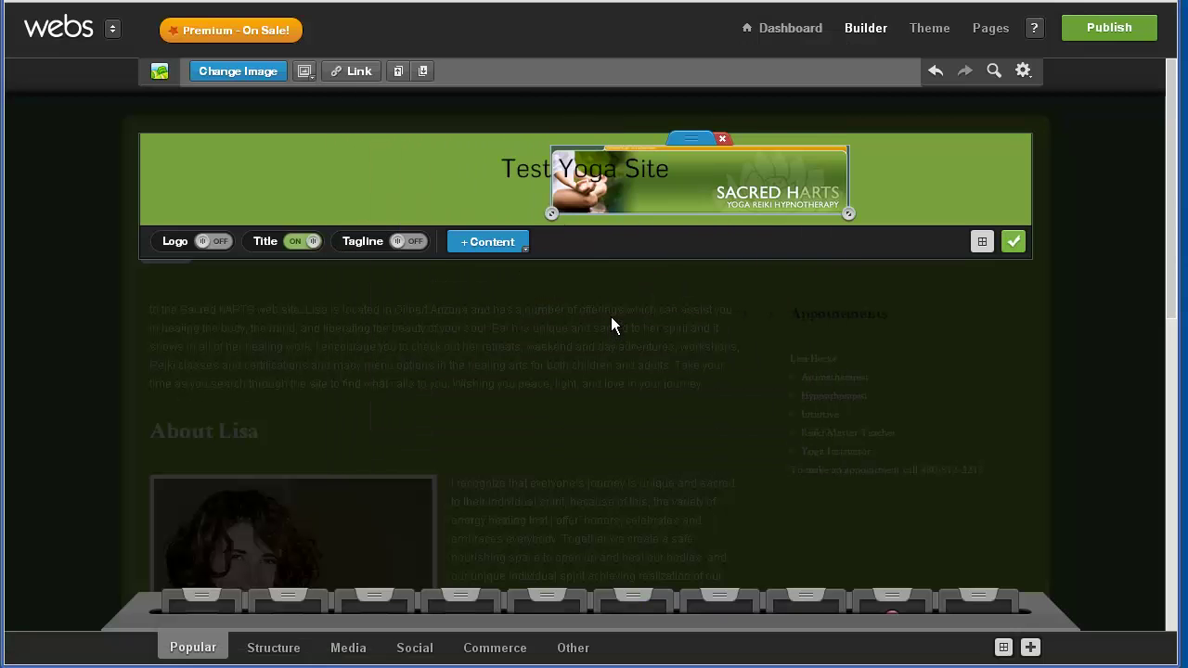
Step: Move the banner image to the header's left edge, enlarge it to the full header height and save the header
drag(553, 214, 432, 218)
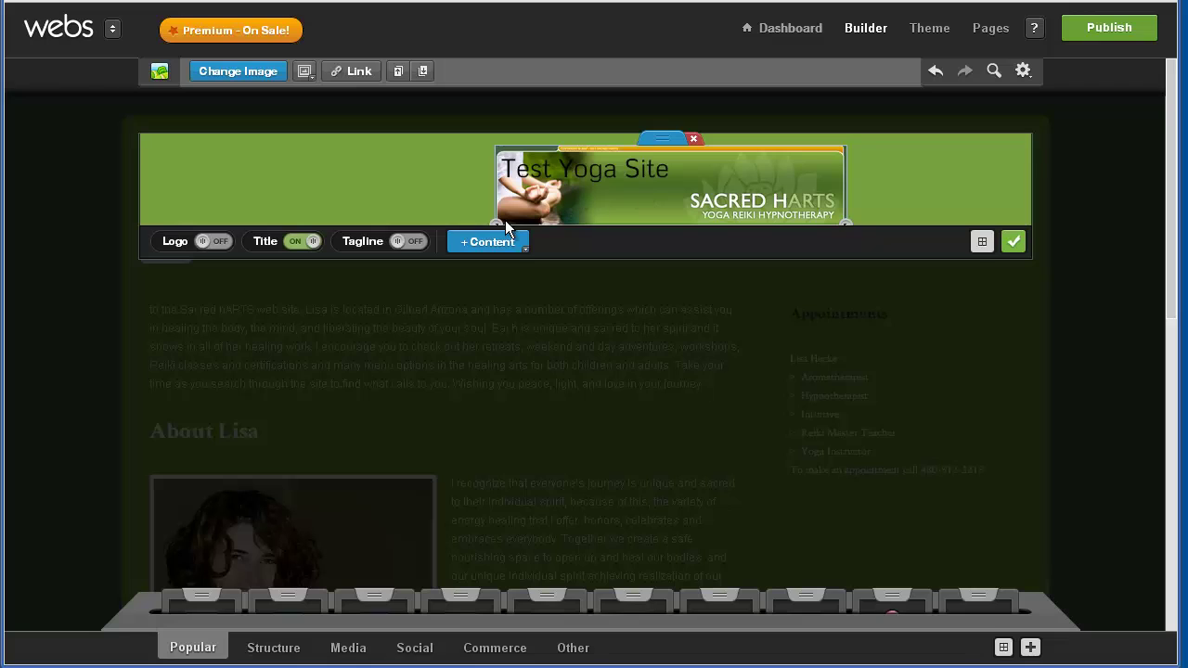
drag(500, 221, 567, 209)
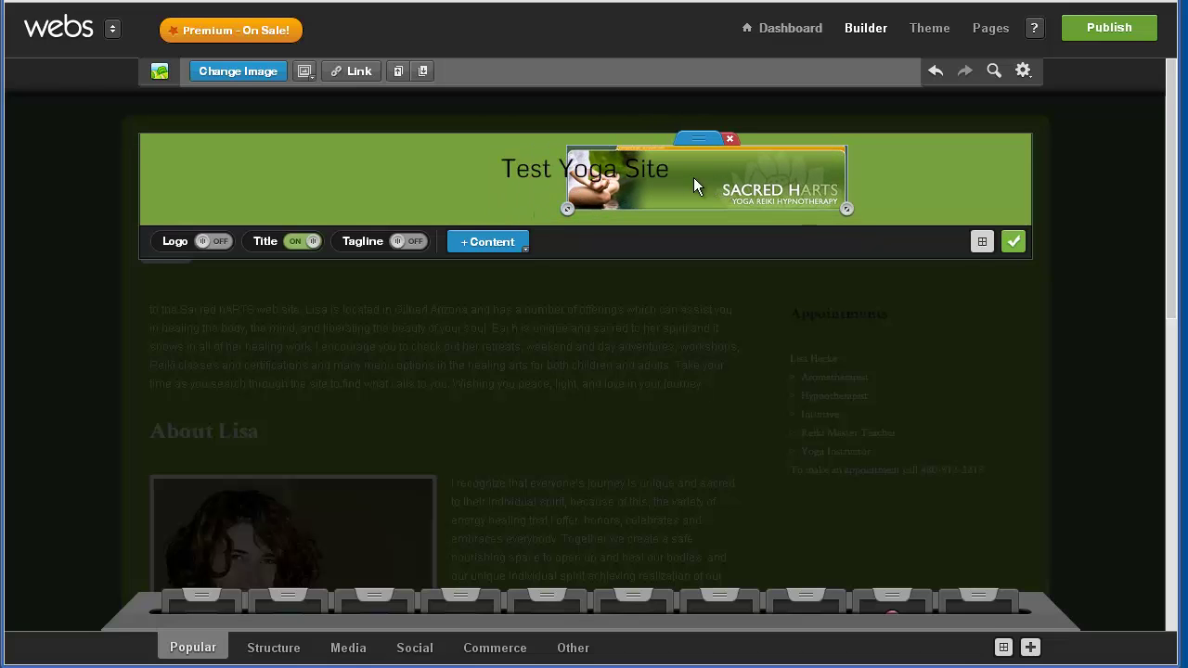
drag(698, 139, 261, 133)
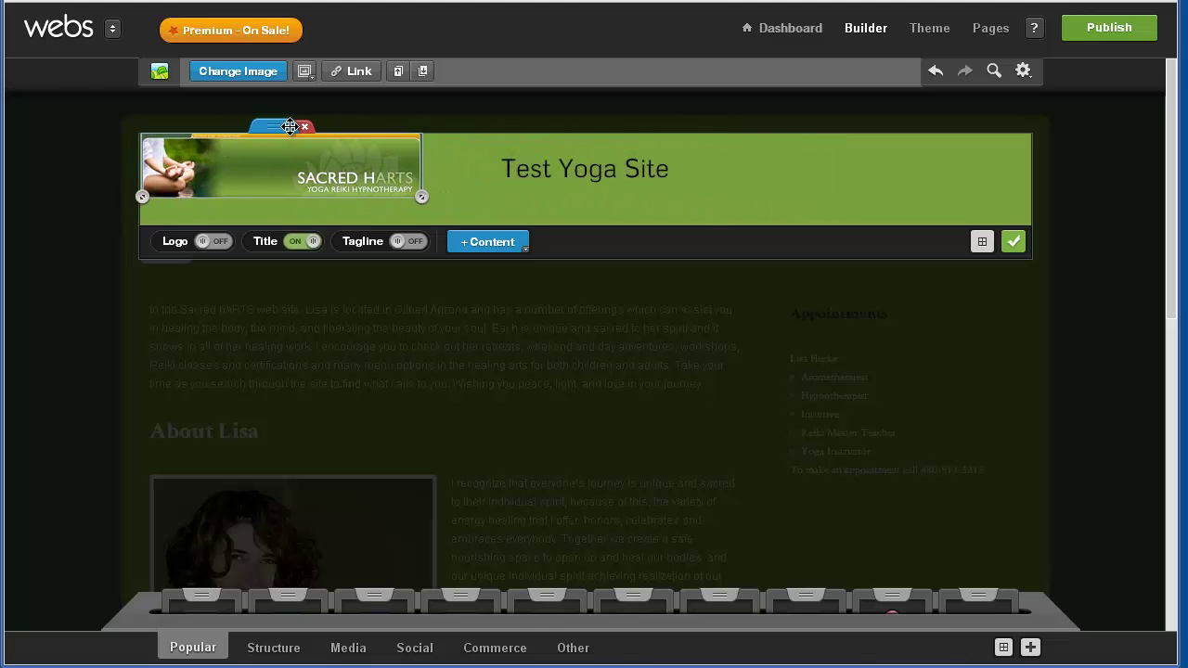
drag(420, 197, 598, 213)
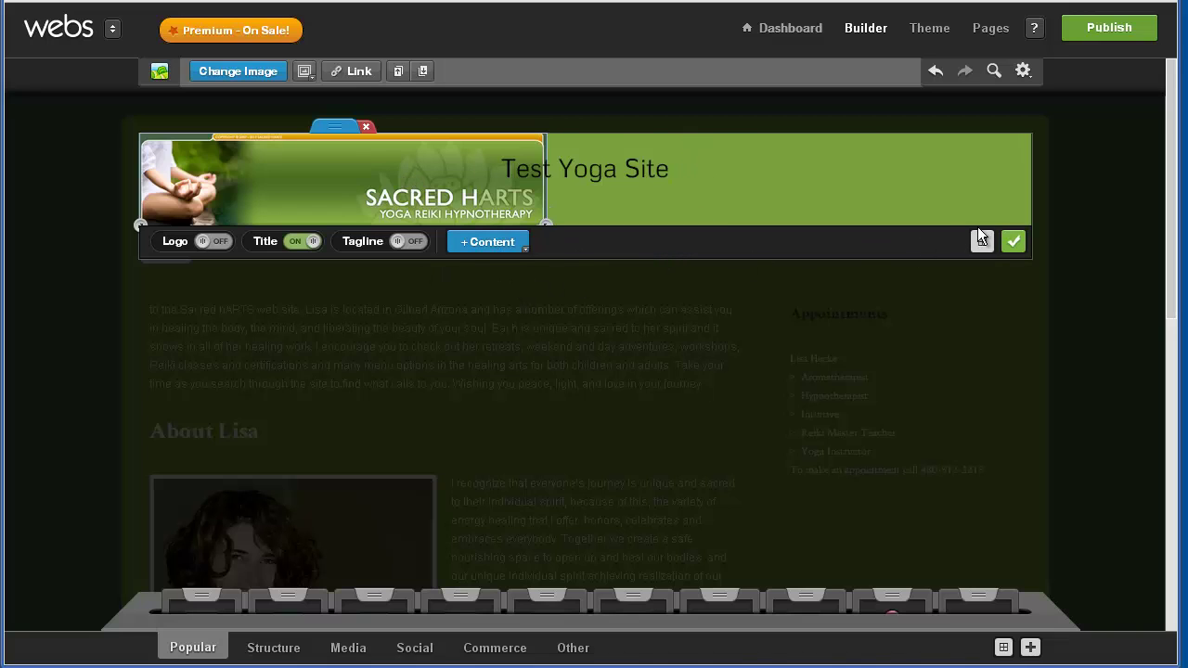
click(1012, 241)
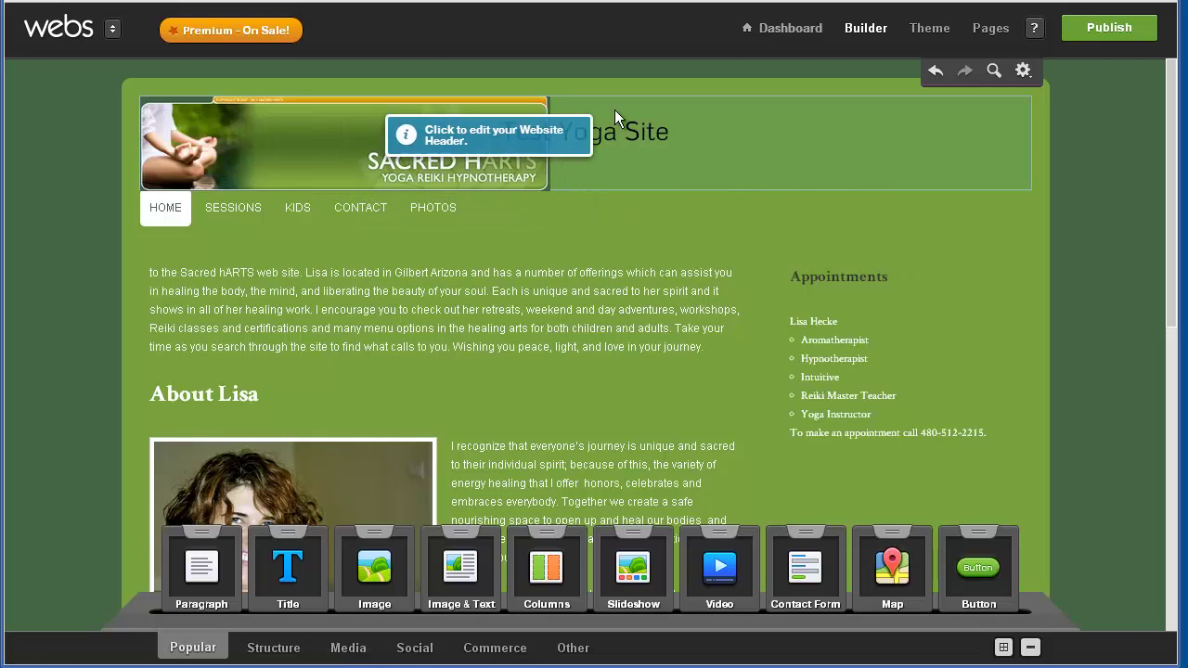
Step: Reopen the header, preview its alignment grid and move the banner image to the middle of the header behind the title
click(669, 103)
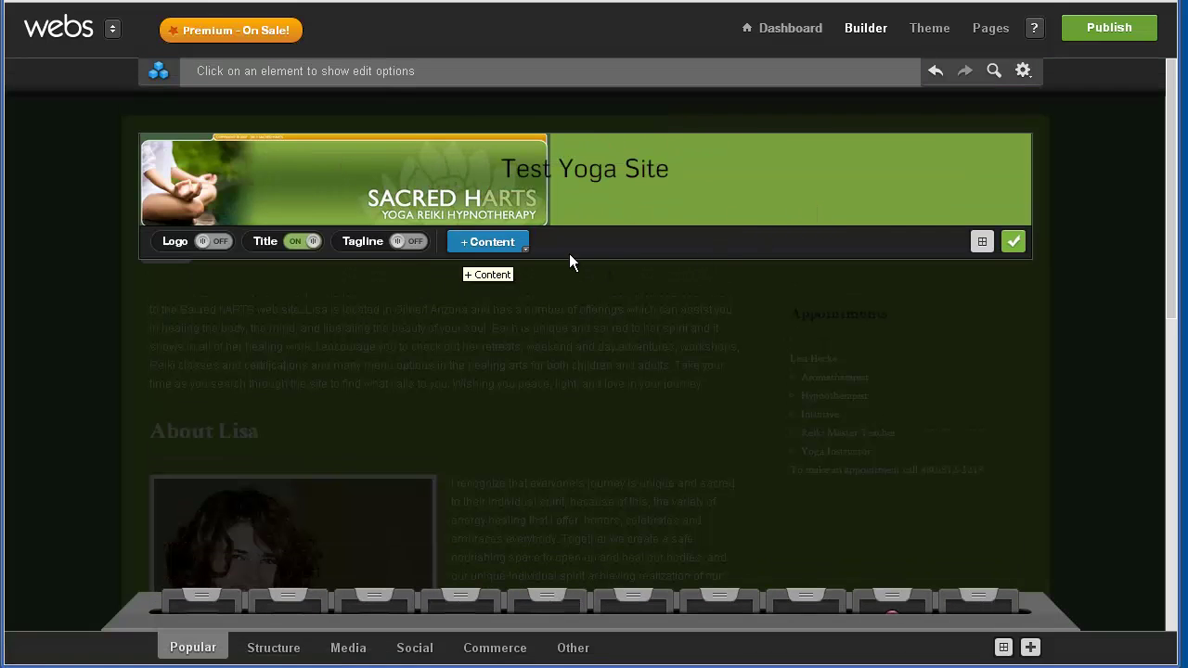
click(985, 247)
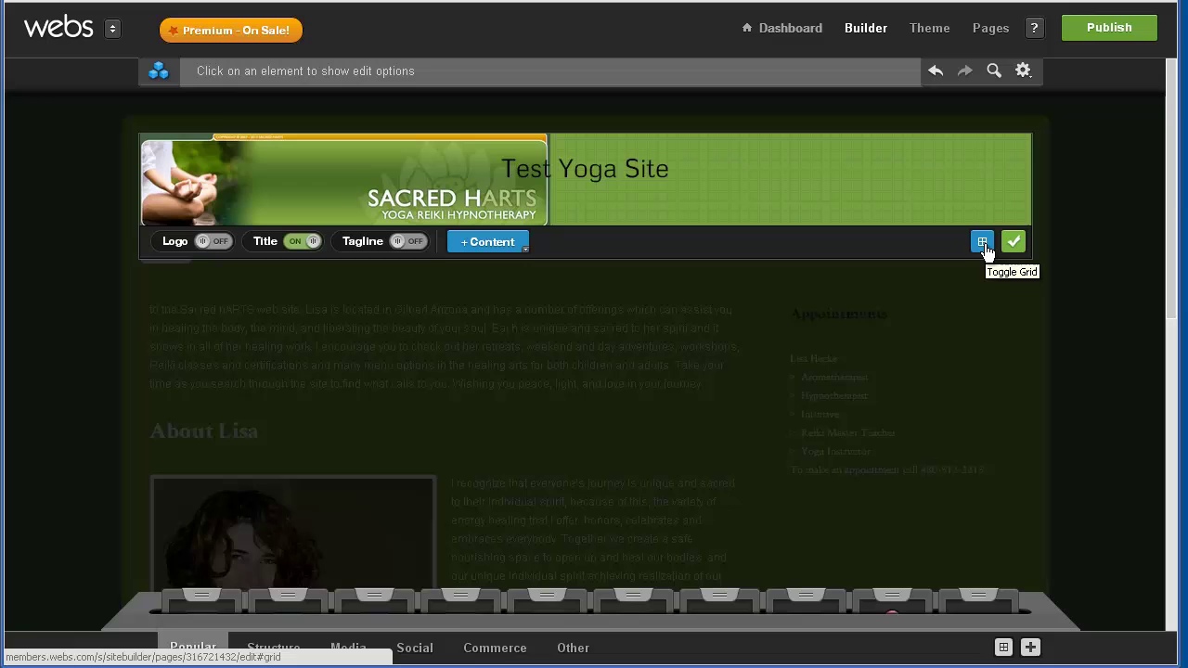
click(983, 243)
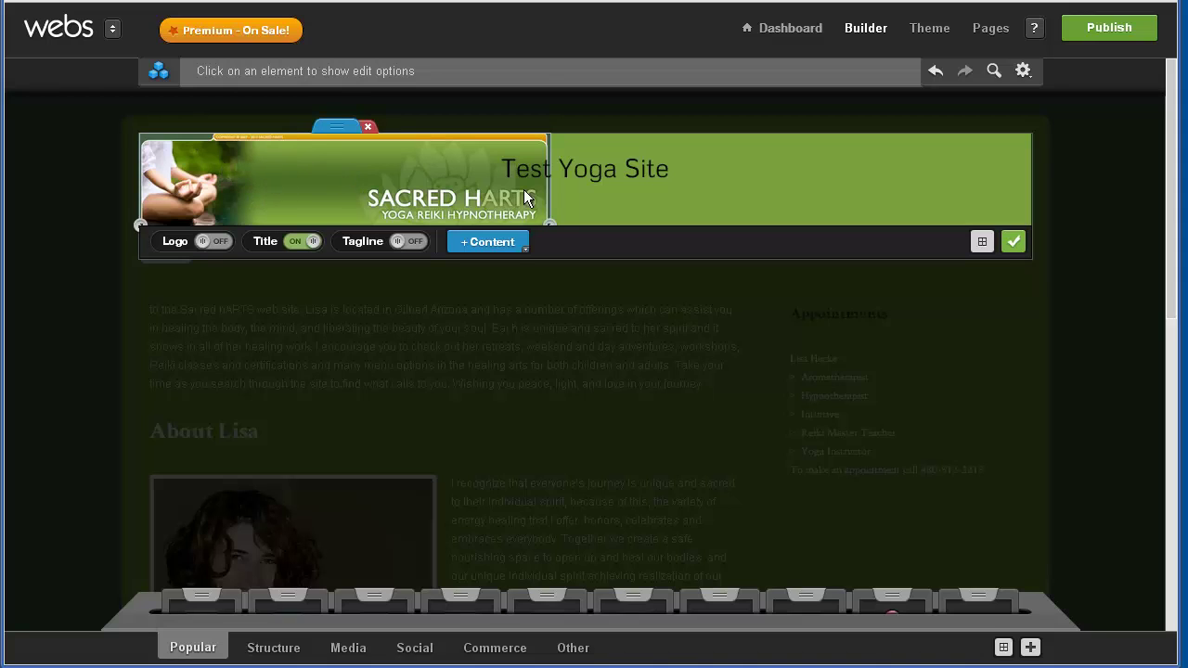
click(370, 165)
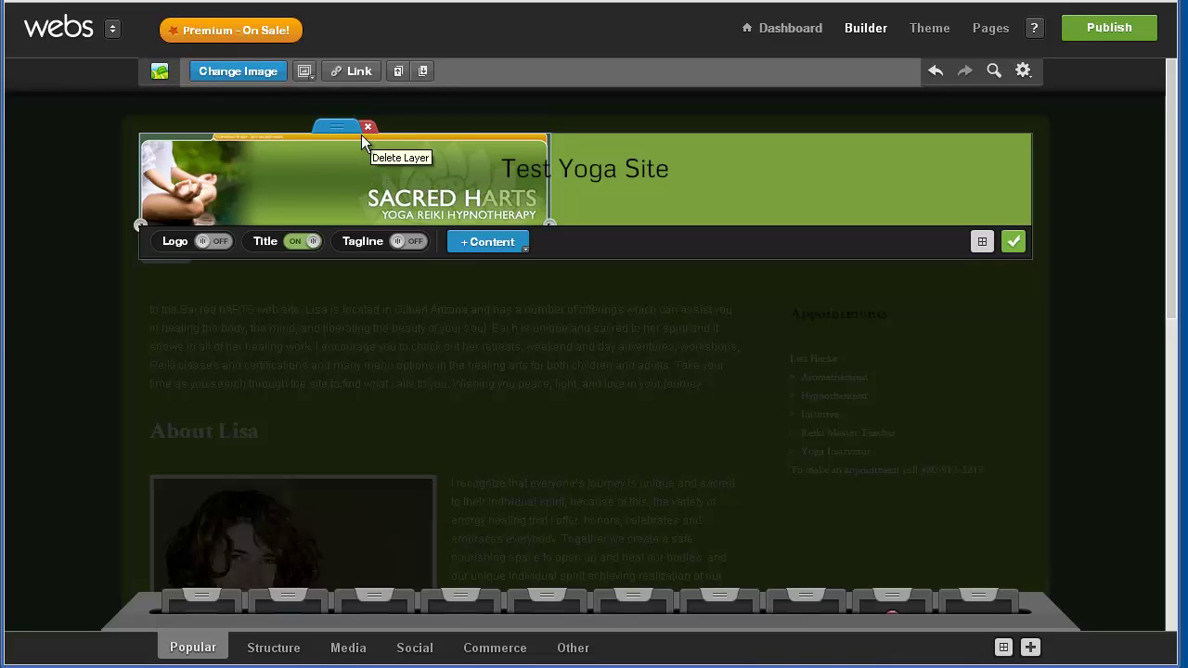
drag(331, 121, 603, 121)
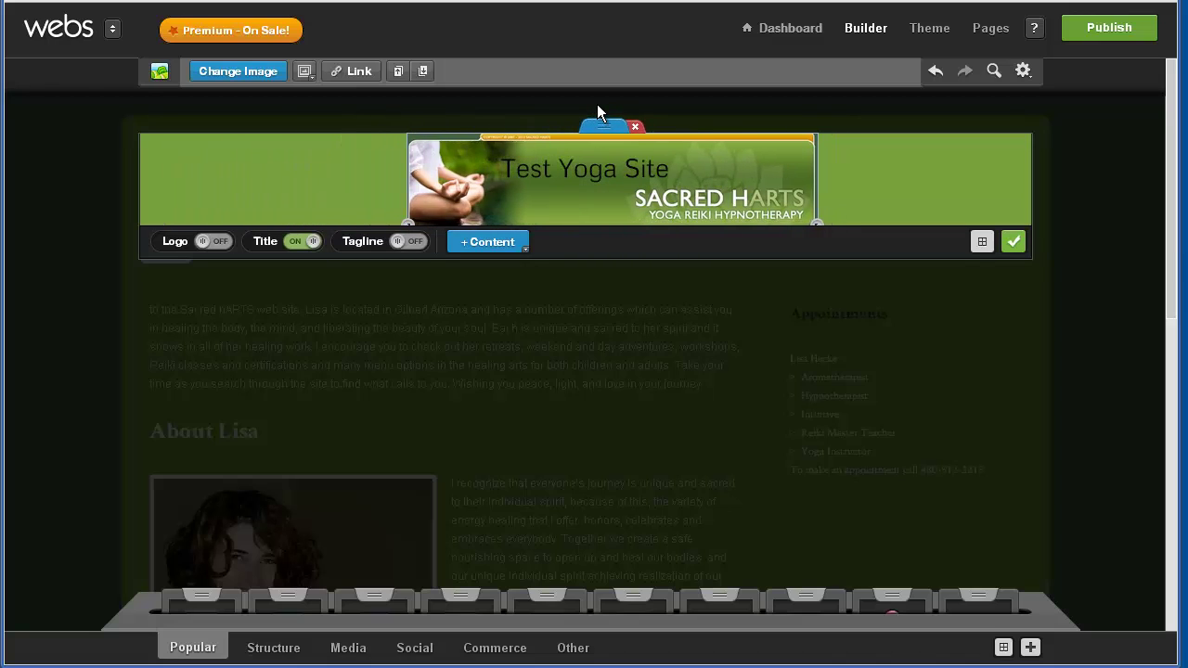
Step: Replace the header title with header.jpg as the logo, positioned at the header's left edge and enlarged to full header height
click(304, 242)
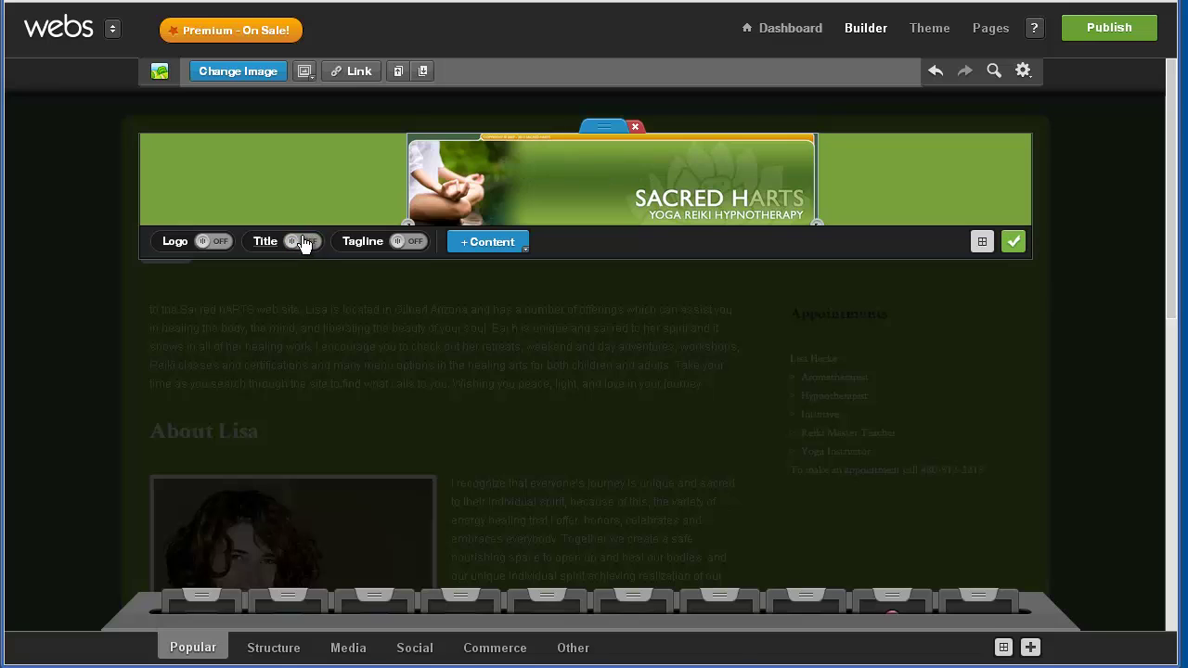
click(210, 242)
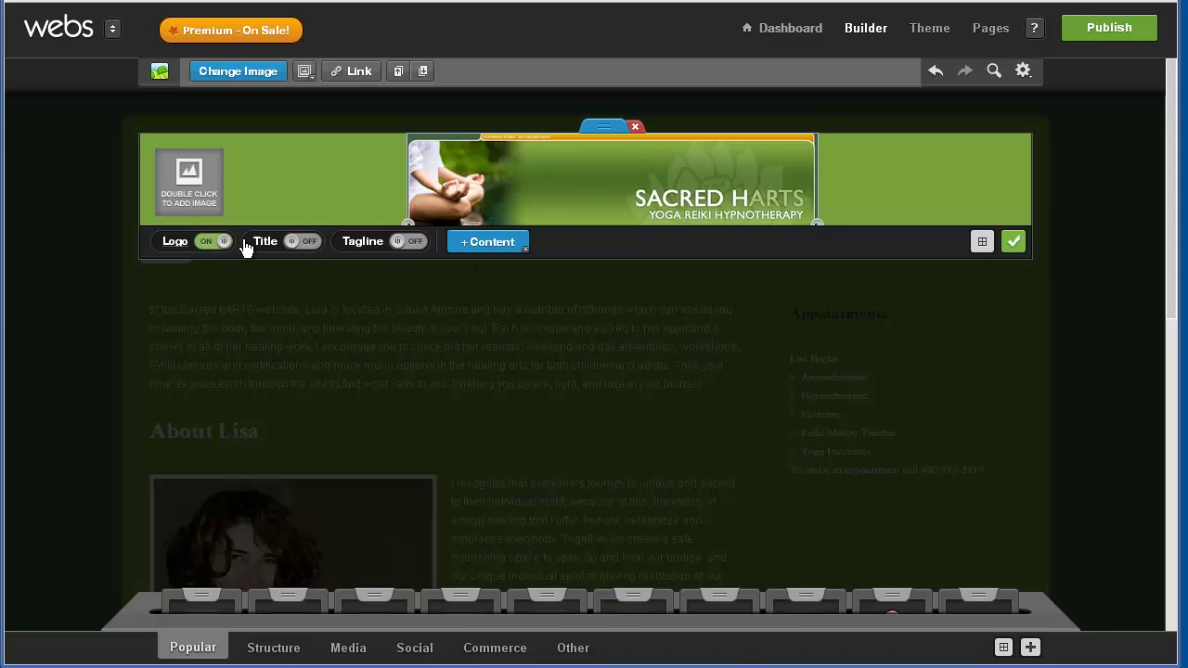
click(195, 170)
double_click(194, 165)
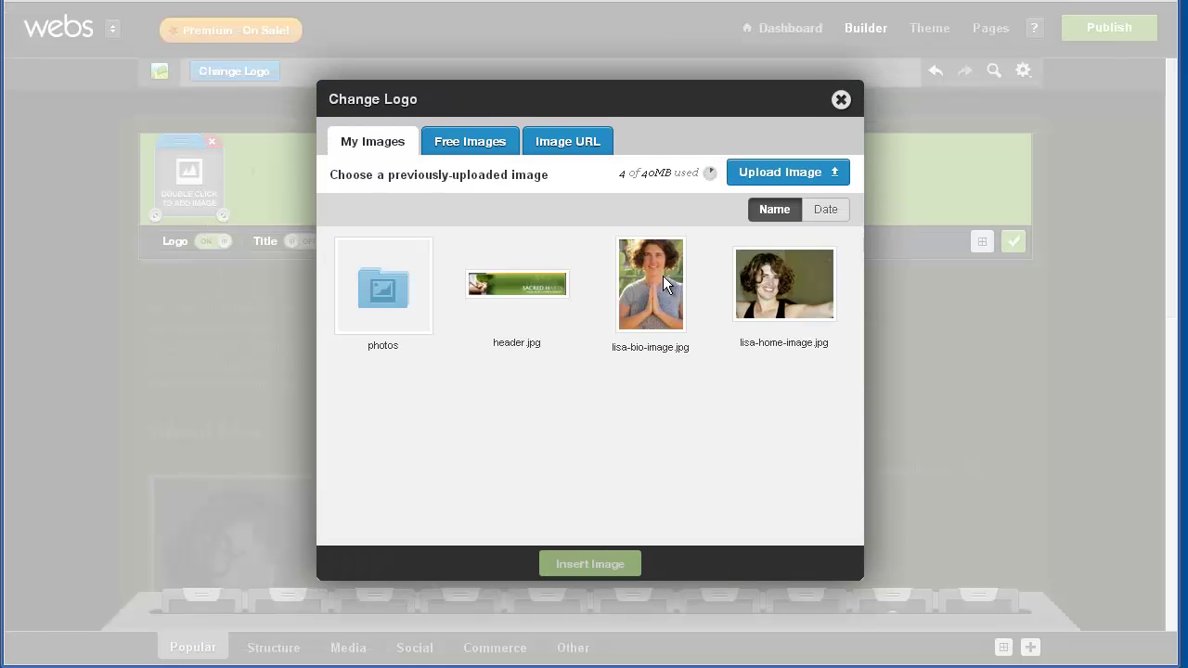
click(546, 279)
click(606, 569)
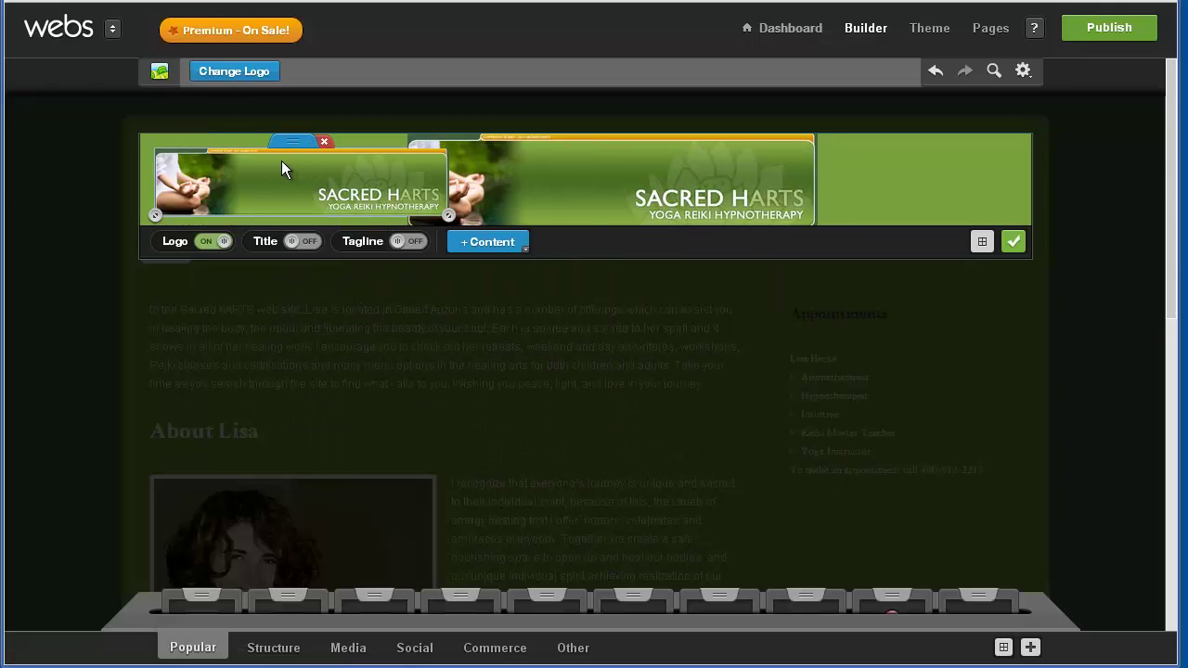
drag(295, 141, 283, 129)
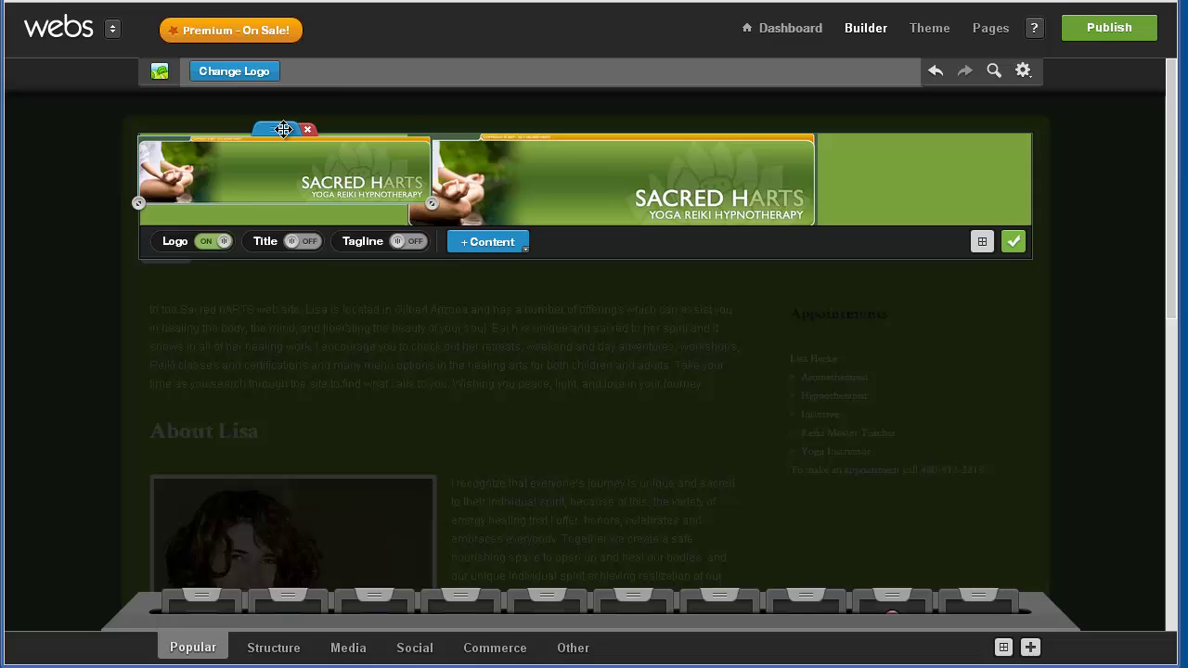
drag(432, 202, 564, 219)
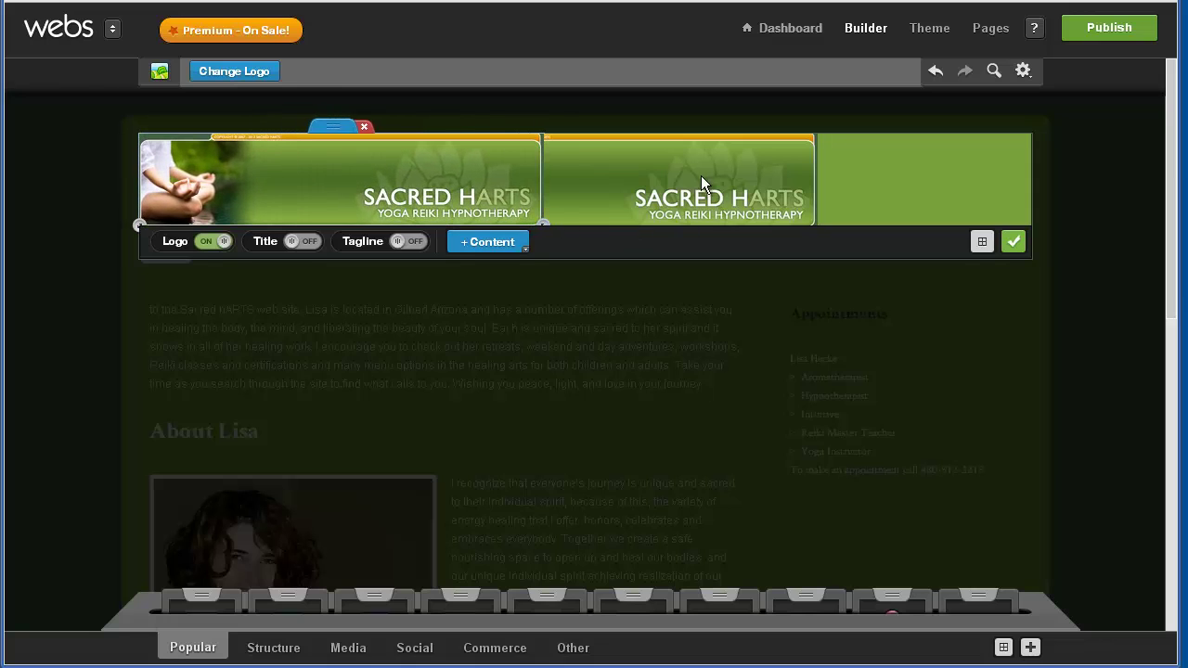
Step: Delete the duplicate banner image beside the logo and save the header
click(642, 162)
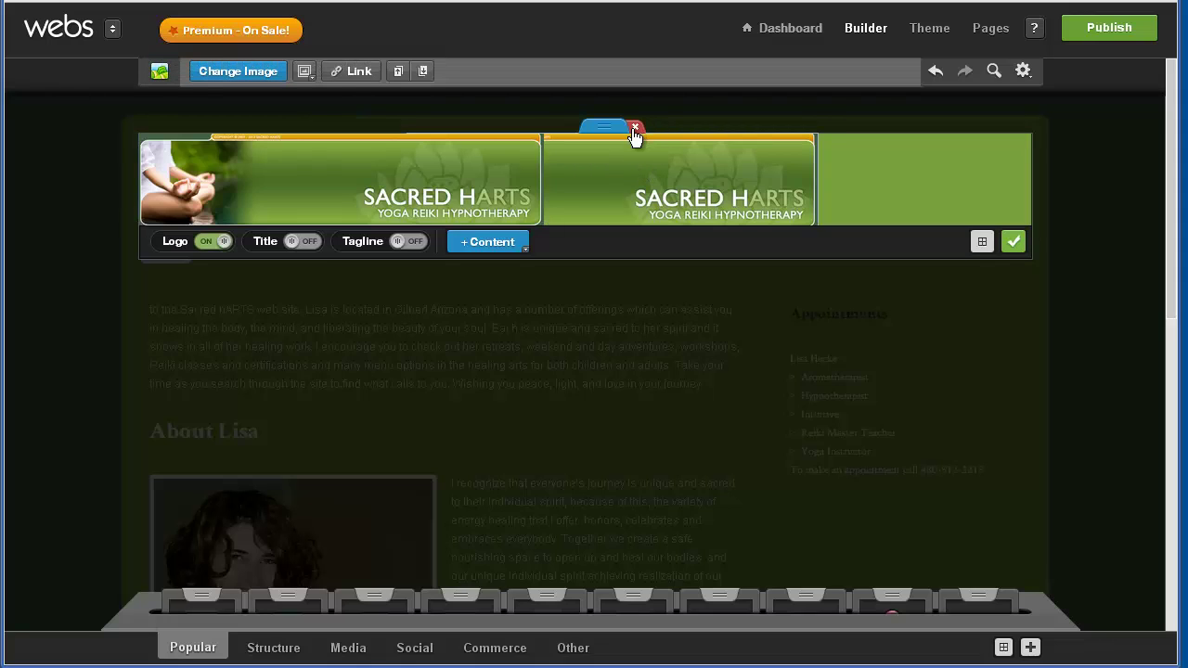
click(633, 127)
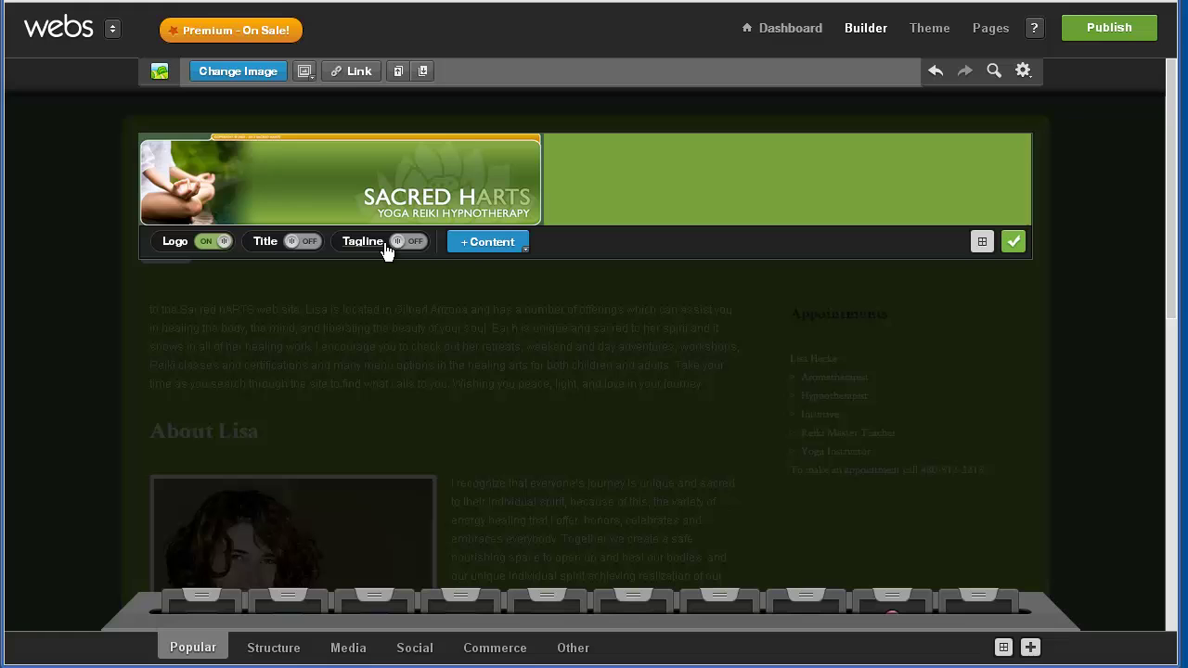
click(1014, 241)
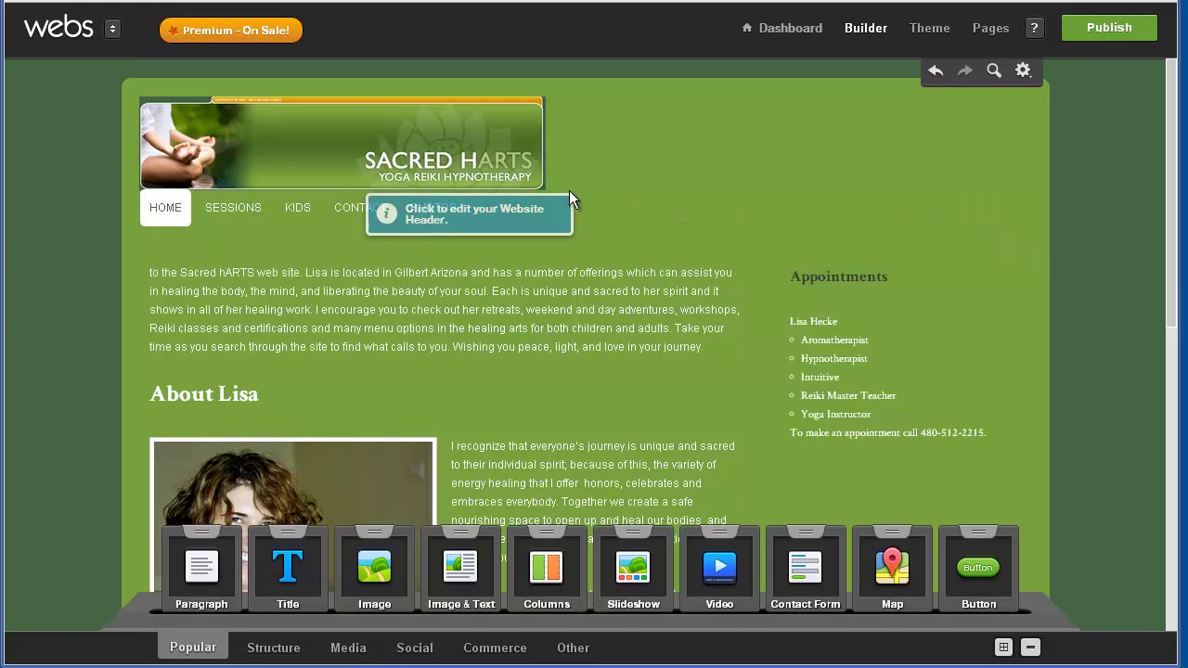
Step: Reopen the header and examine its editing options, the page settings and the alignment grid for ways to adjust the header
click(647, 191)
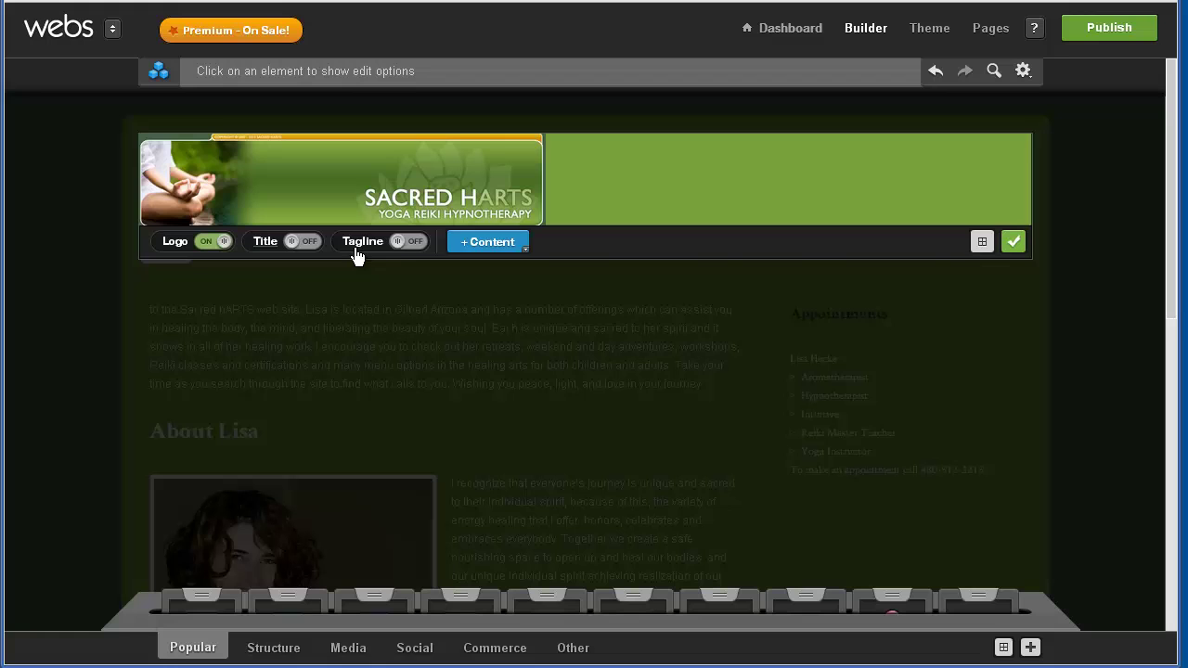
click(1015, 242)
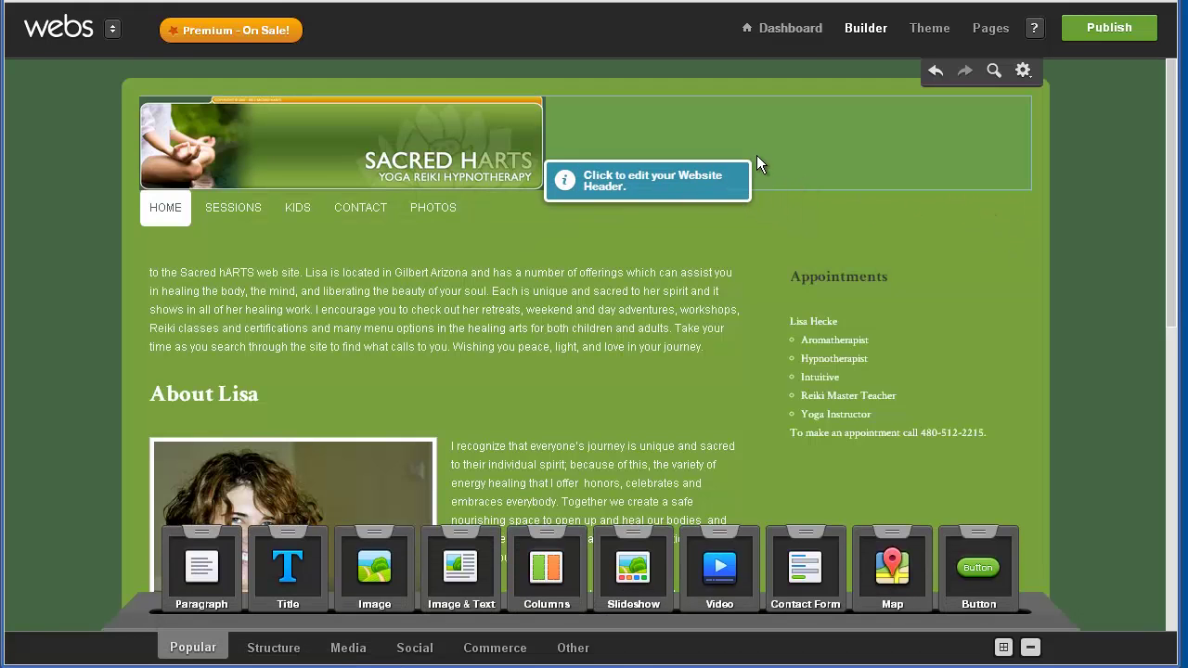
right_click(757, 156)
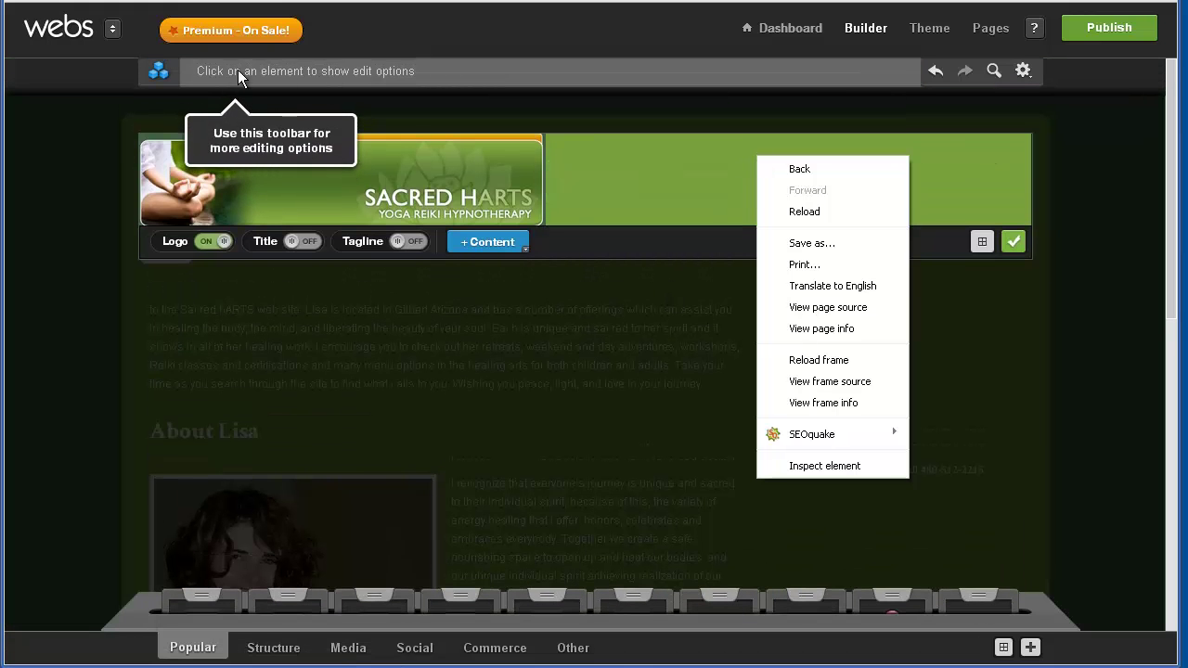
click(1021, 80)
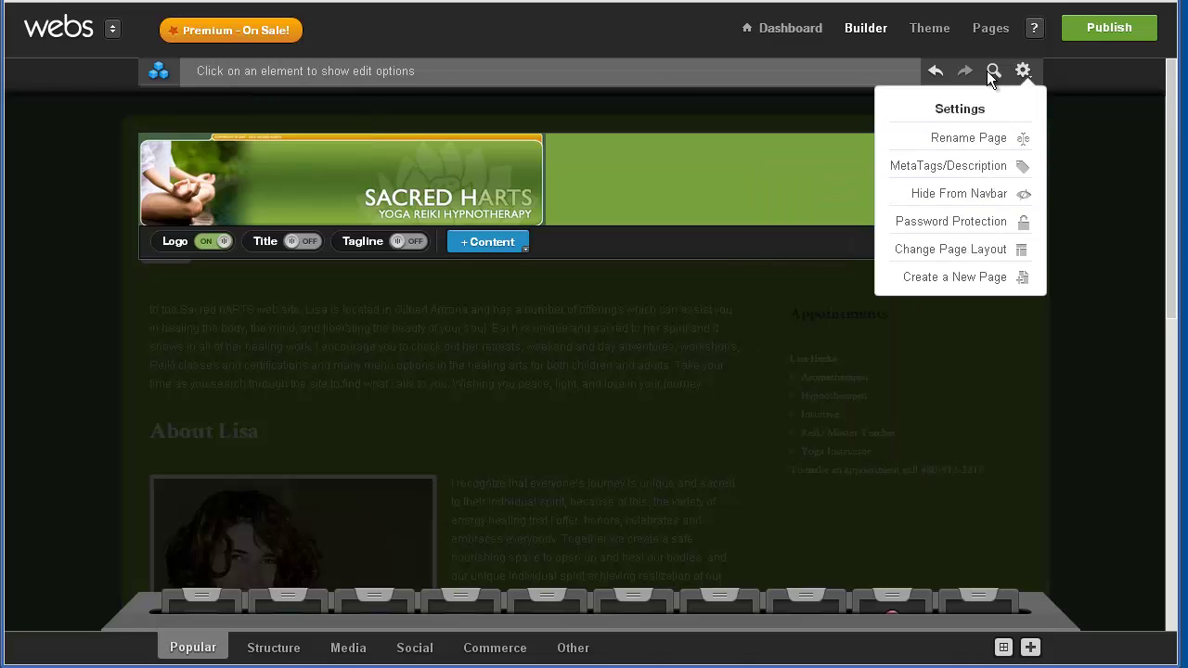
click(703, 277)
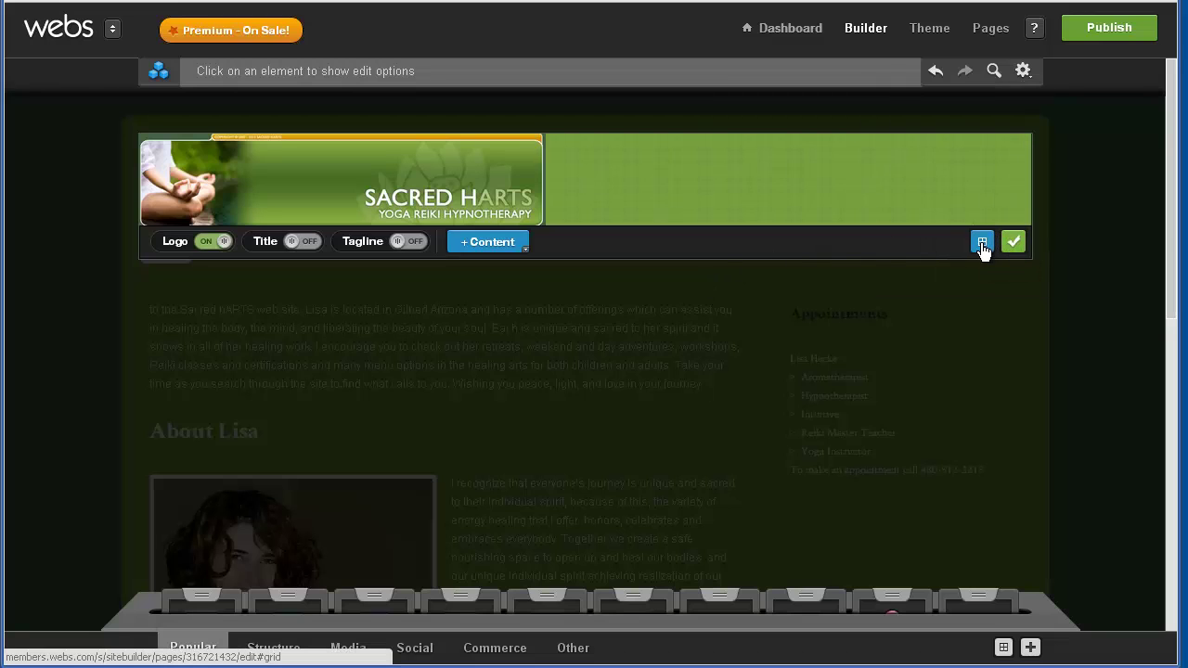
click(1015, 241)
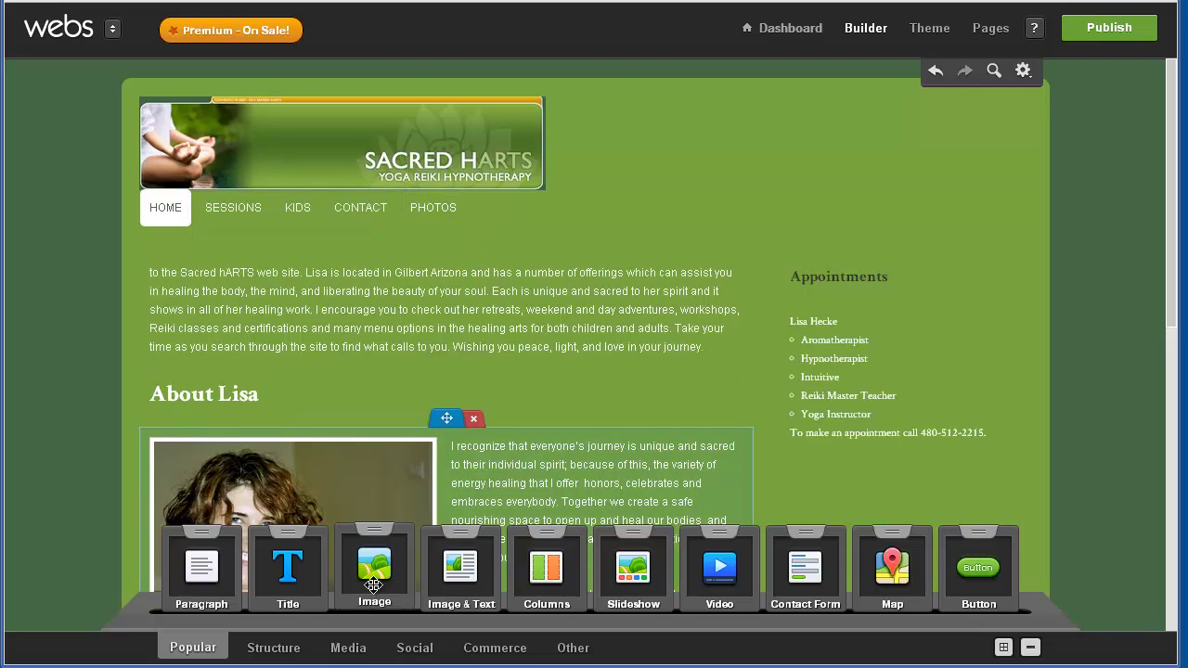
Step: Try to place an image element in the header, add one beside the introductory paragraph and undo that addition
drag(379, 578, 175, 158)
drag(367, 575, 183, 312)
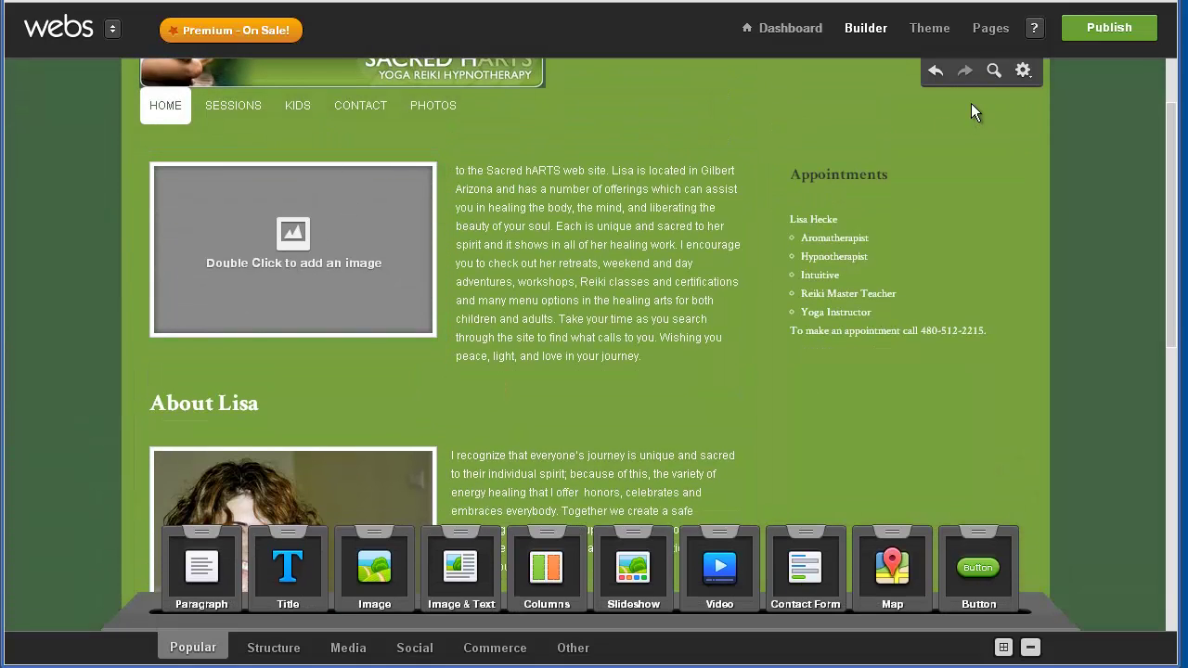
click(935, 71)
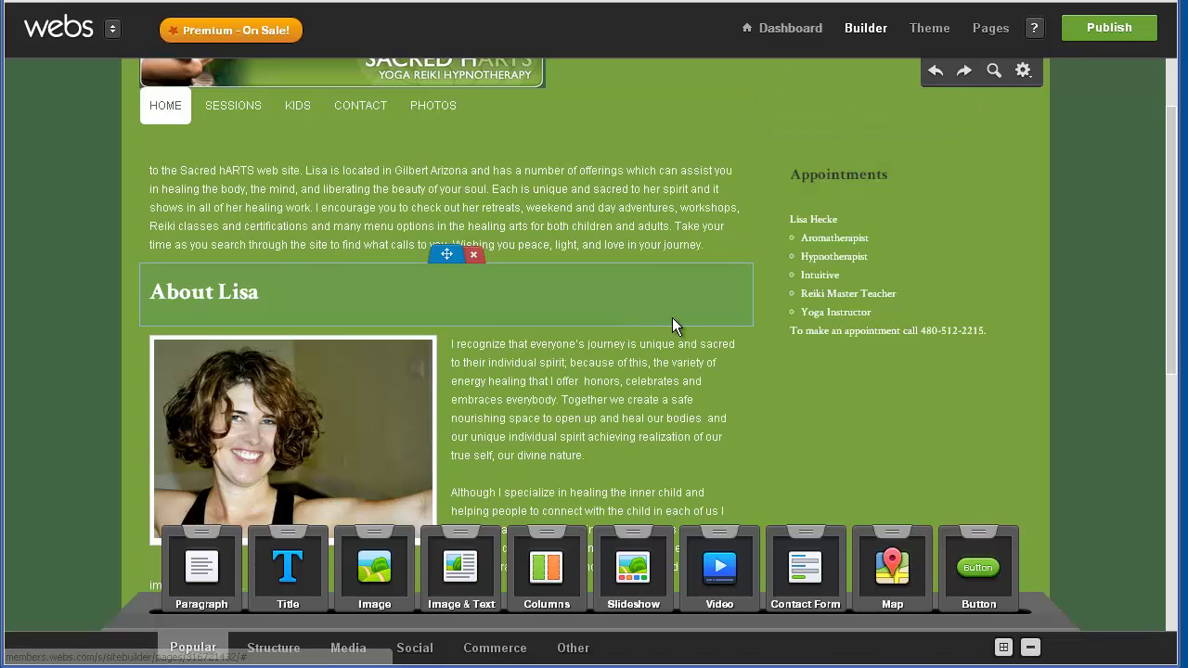
scroll(672, 317, up, 2)
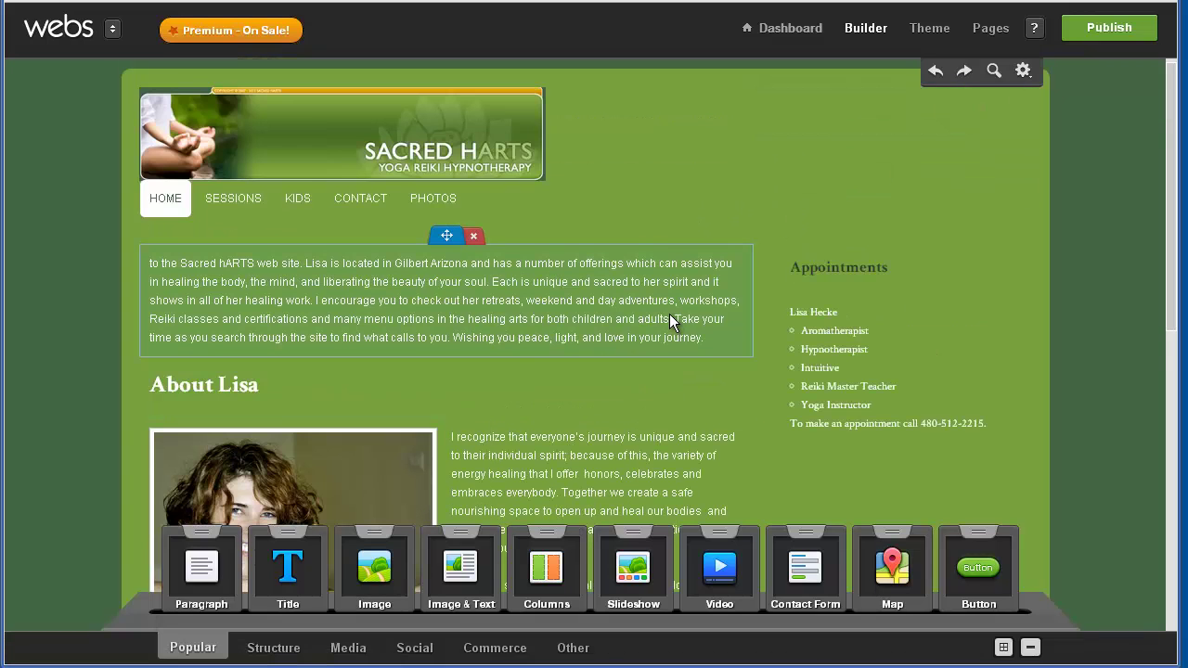
scroll(670, 314, up, 1)
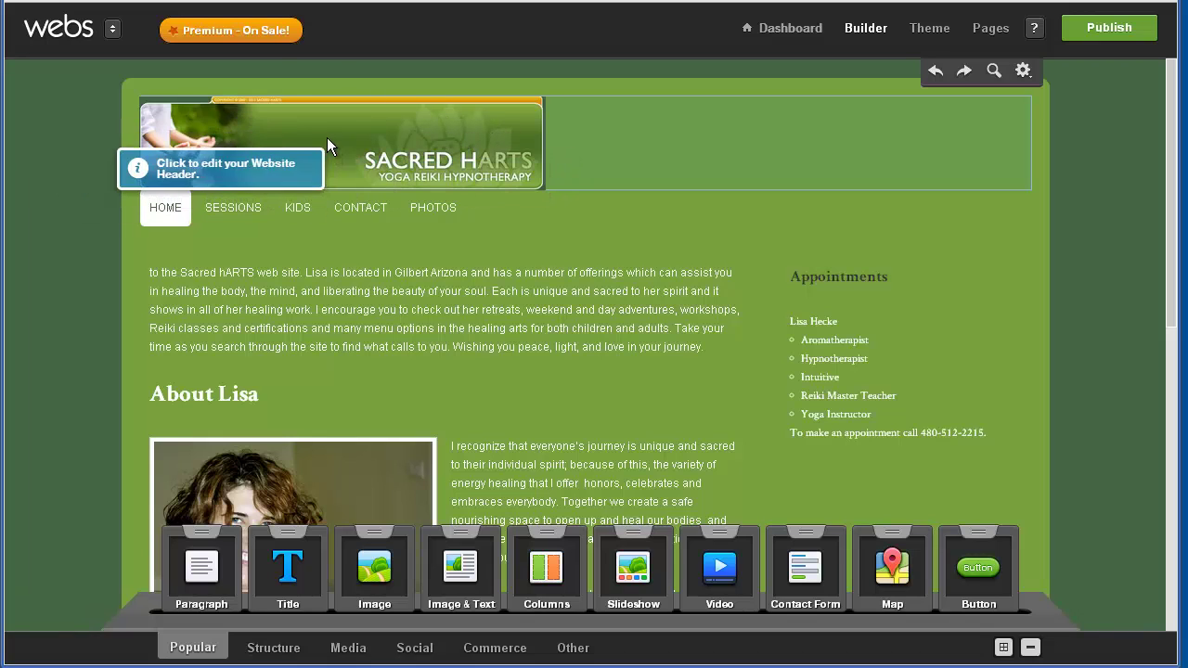
Step: Turn the header's logo off and its Test Yoga Site title back on, and save the header
click(239, 128)
mouse_move(517, 189)
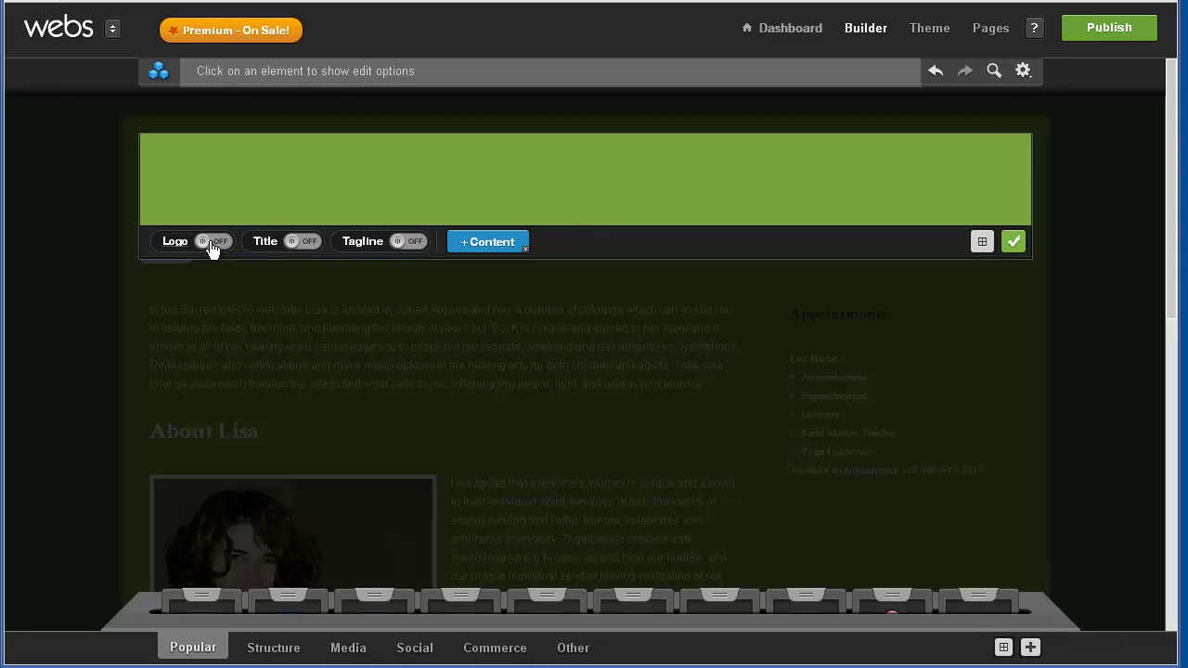
click(301, 243)
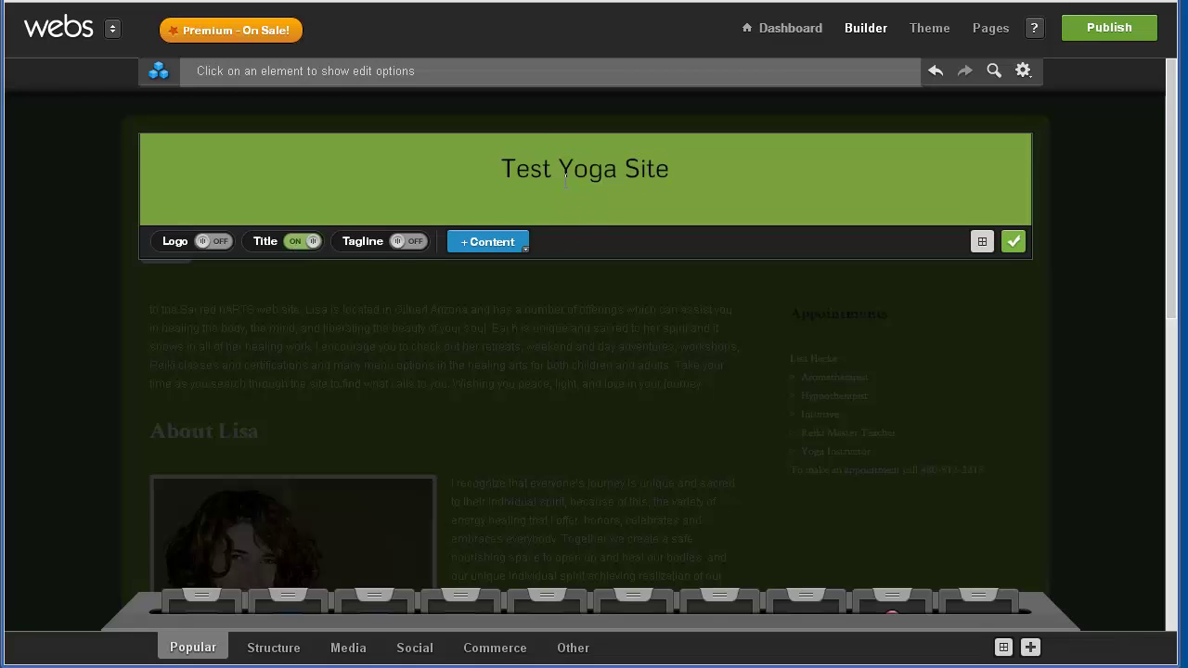
mouse_move(568, 177)
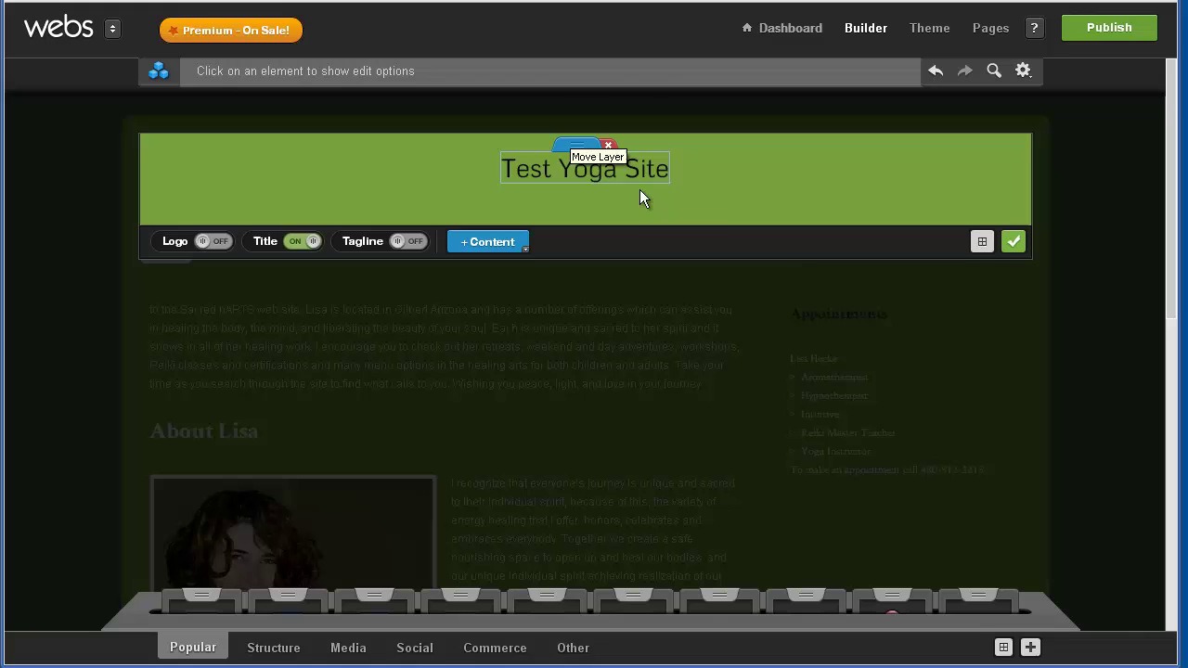
click(1013, 243)
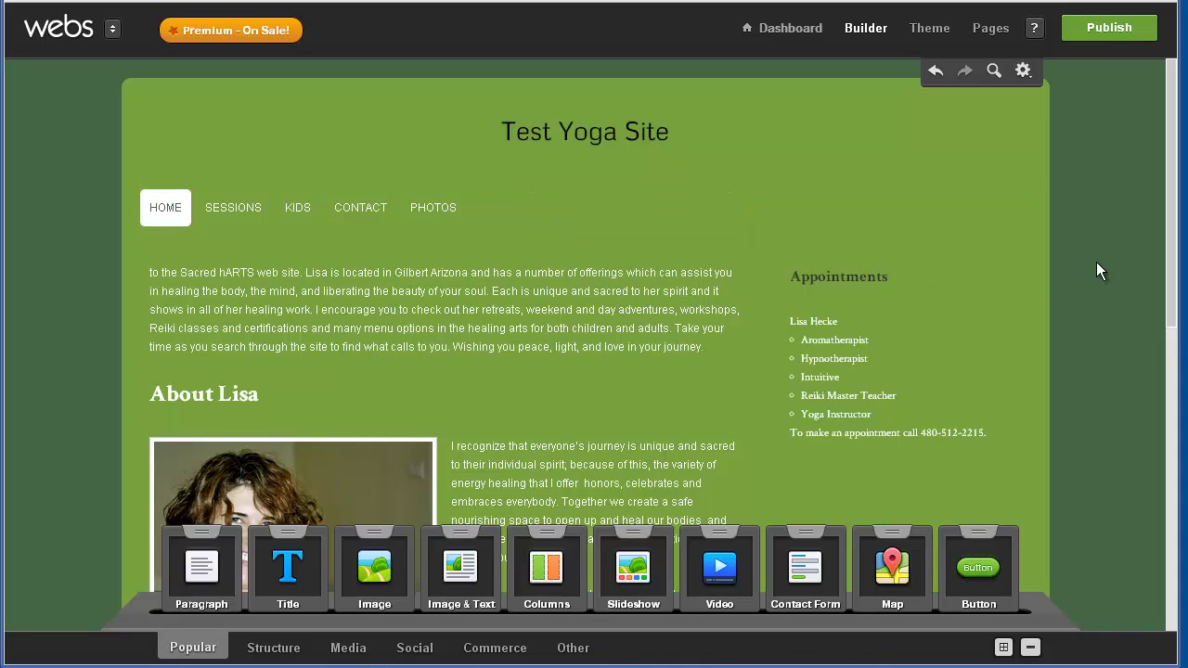
click(890, 174)
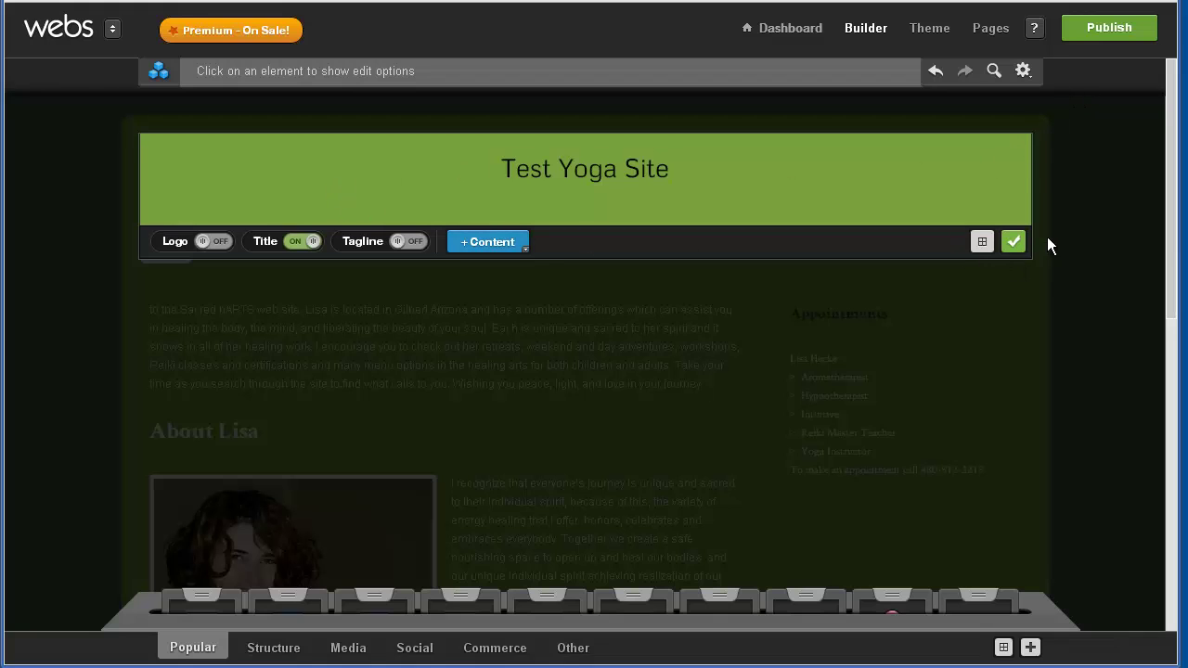
click(1014, 241)
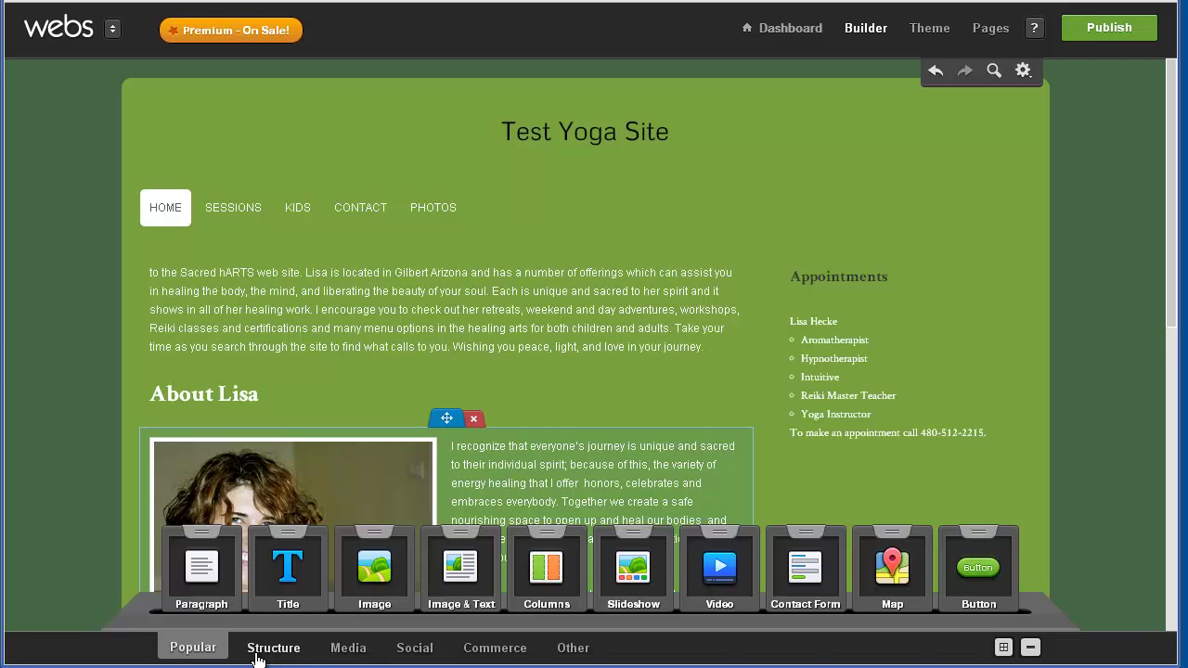
Step: Browse the site themes and try the premium theme with the blue sky header and brown navigation bar
click(258, 657)
click(190, 650)
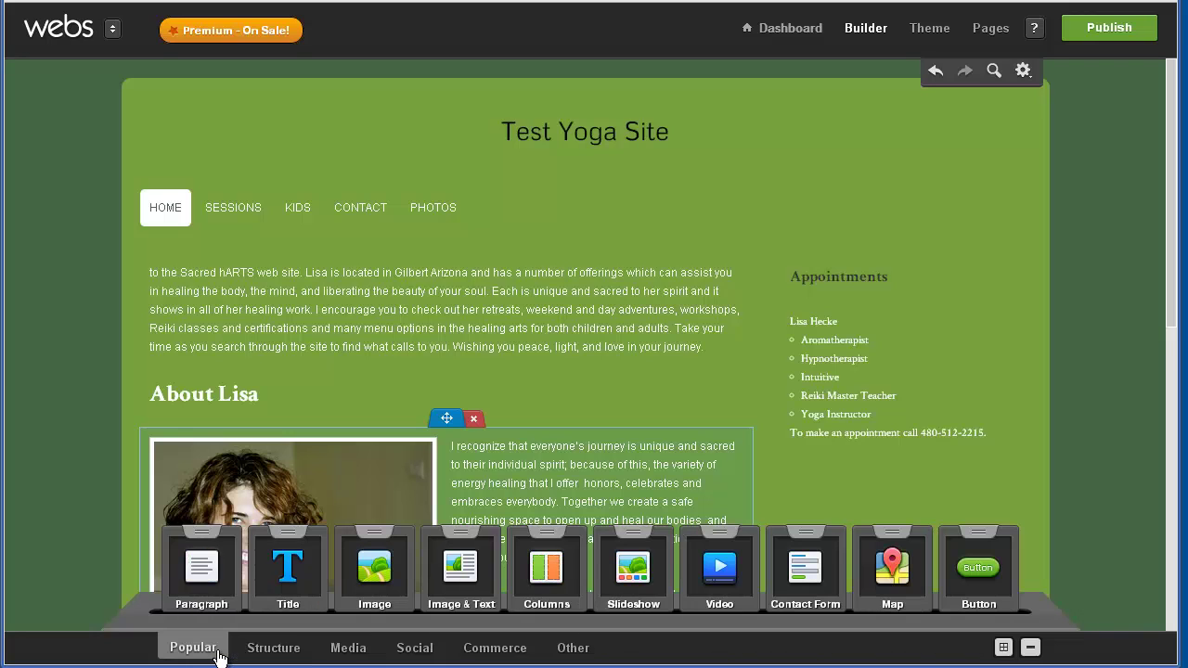
click(947, 31)
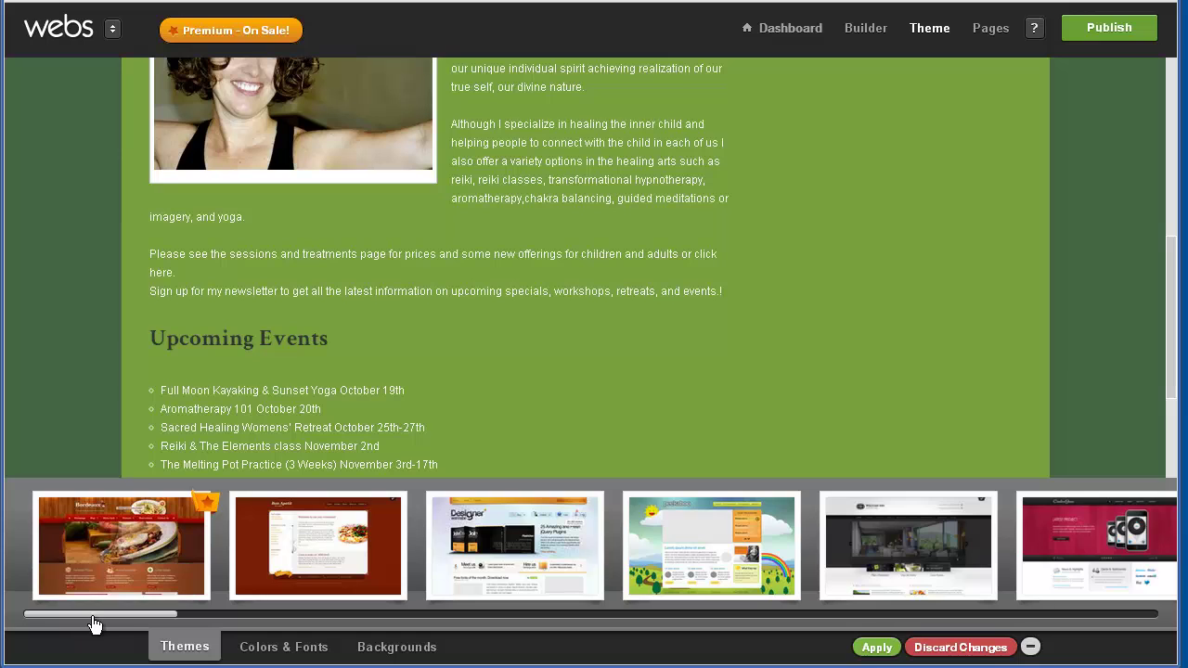
drag(92, 625, 404, 622)
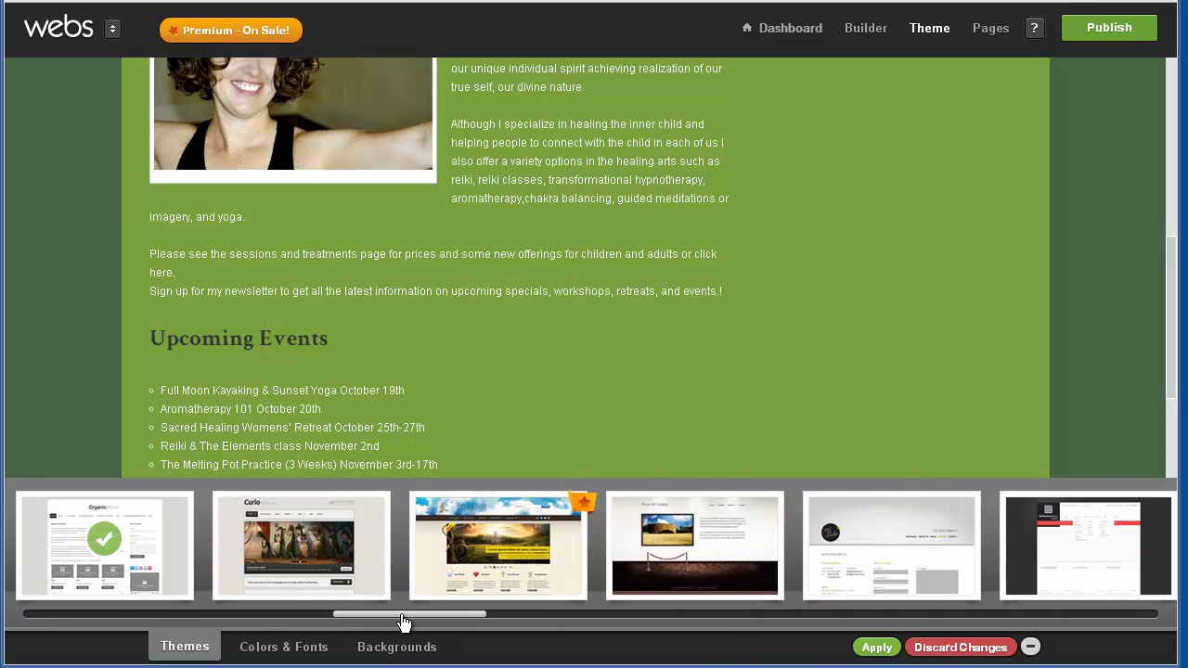
click(479, 523)
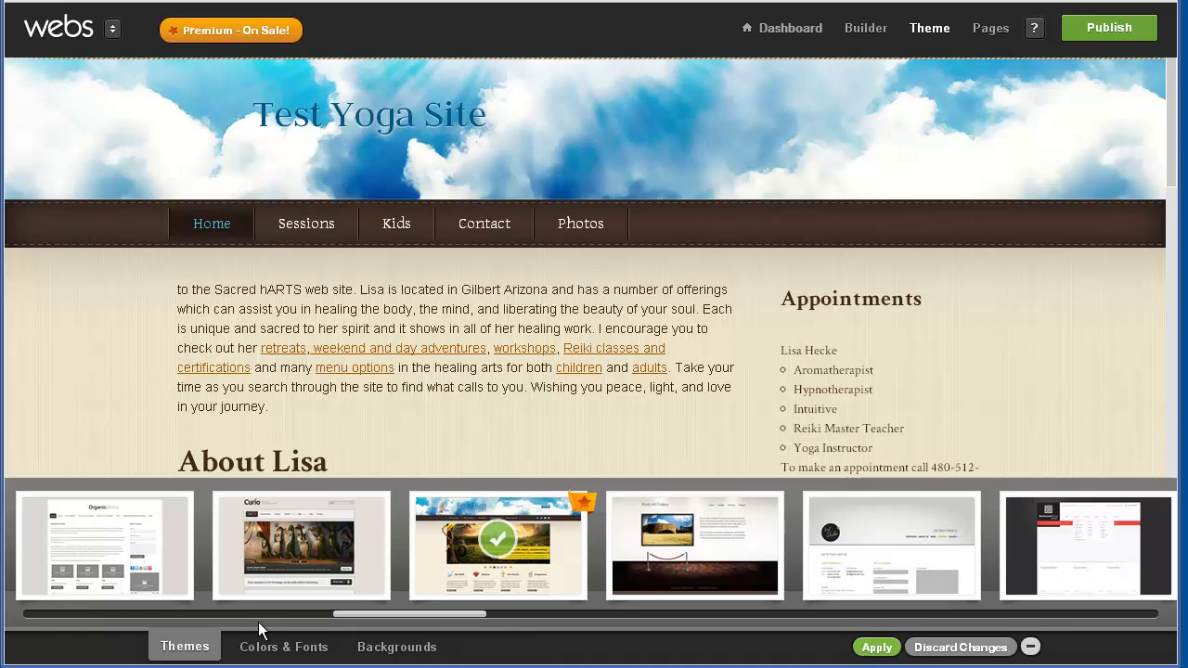
Step: Try the light grey theme with the round black logo, browse the remaining themes and collapse the theme gallery to inspect the page
drag(451, 622, 498, 625)
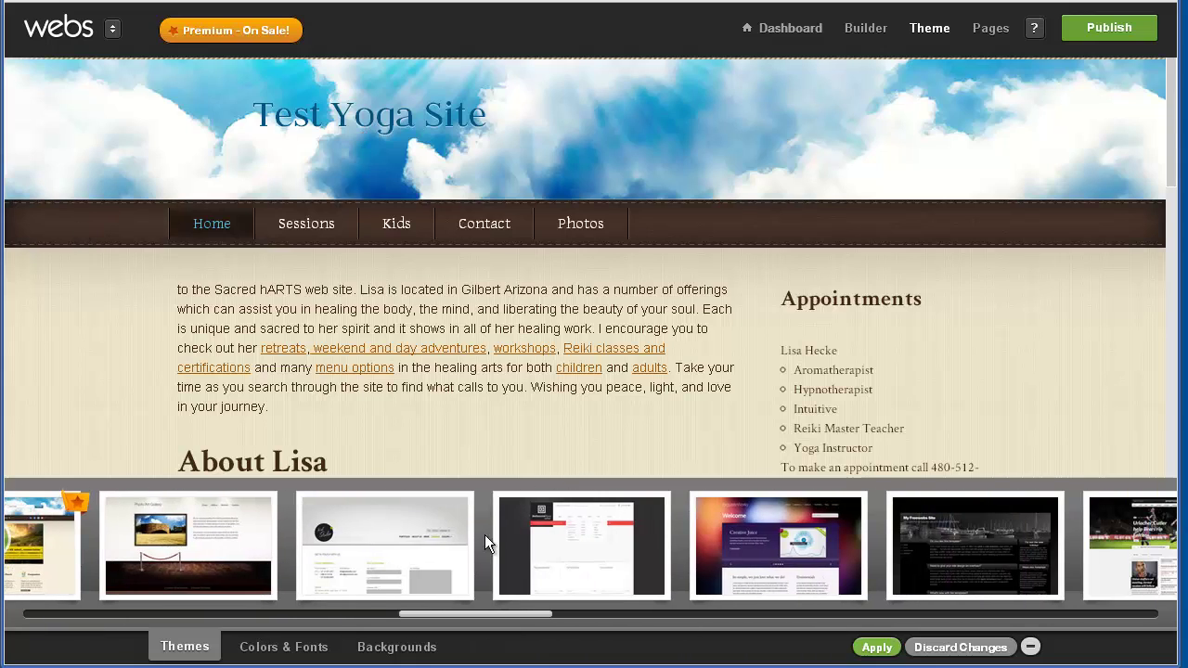
click(426, 525)
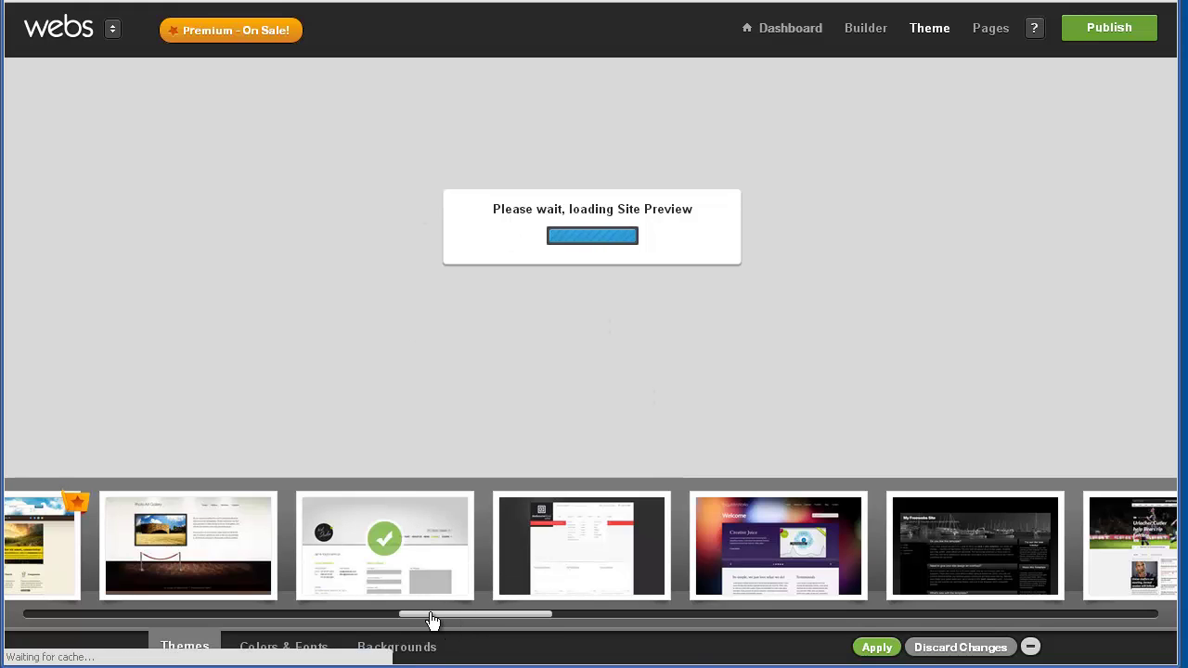
drag(433, 621, 538, 621)
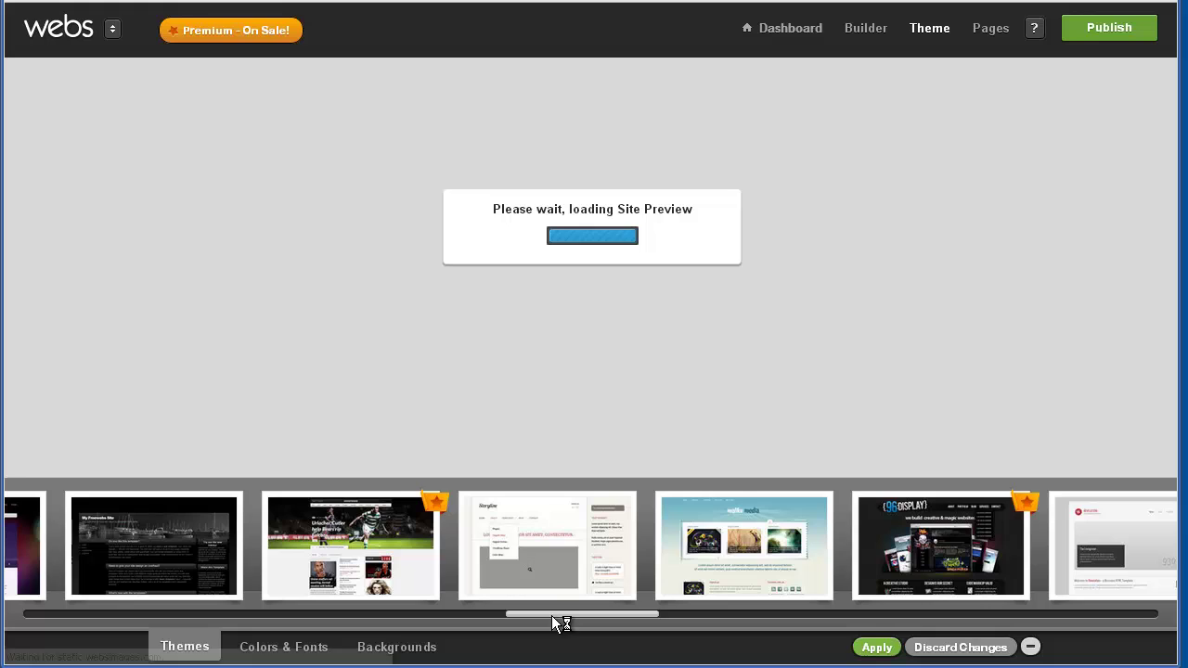
scroll(604, 622, right, 3)
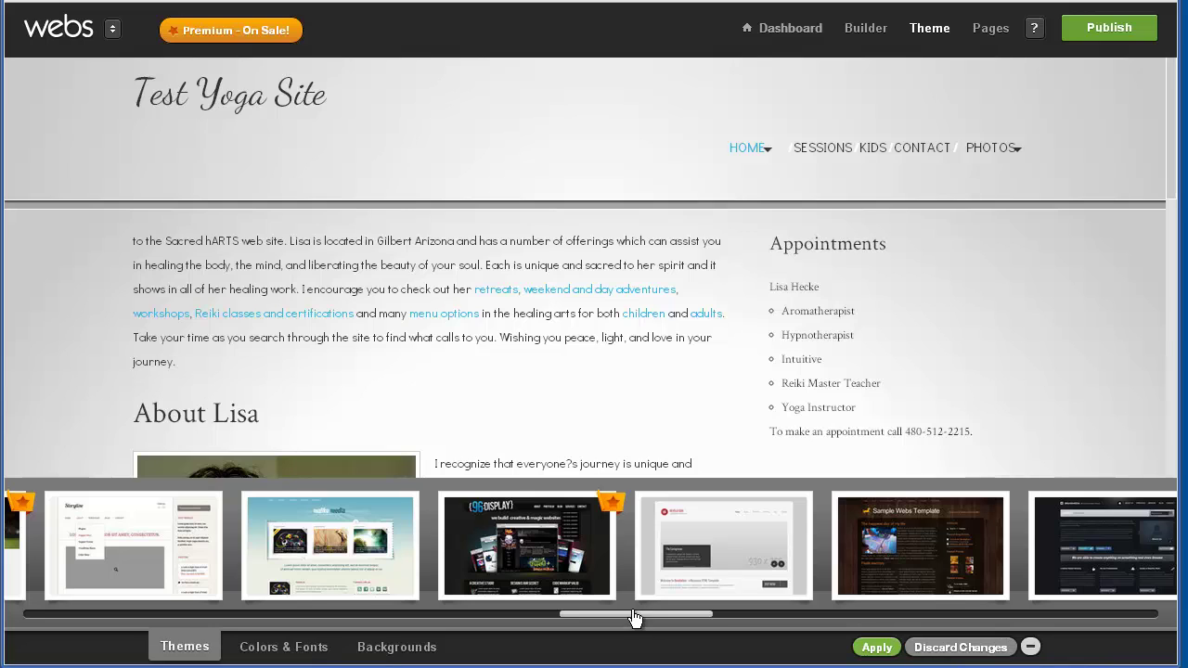
drag(678, 620, 956, 613)
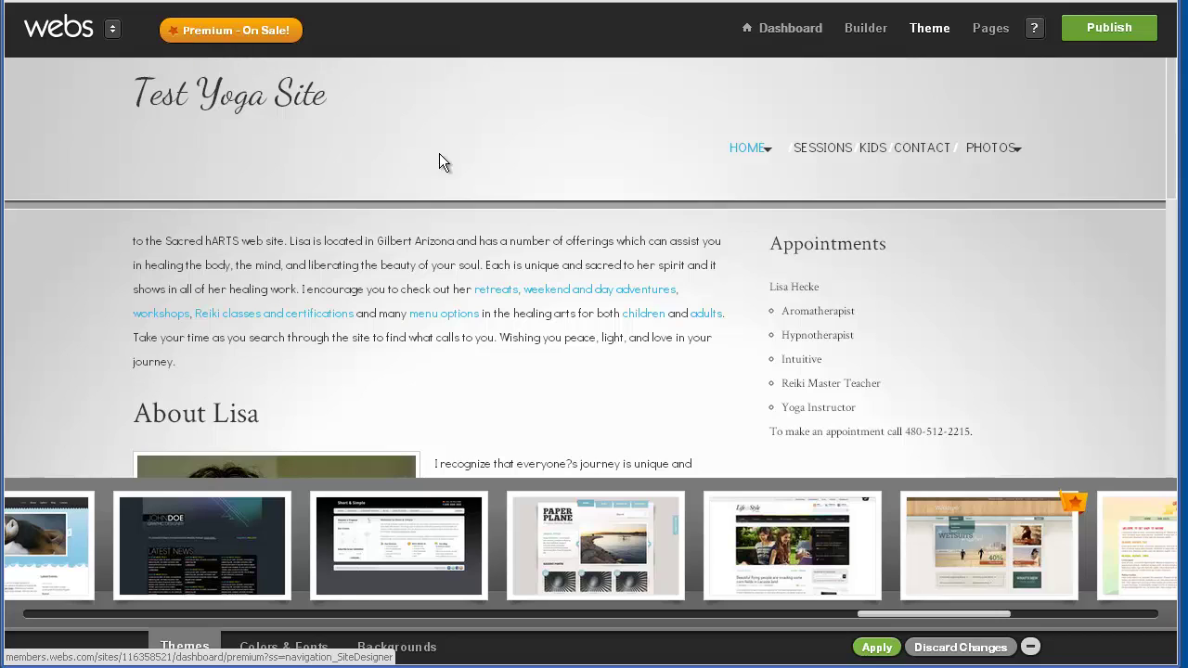
click(1030, 647)
scroll(428, 387, down, 1)
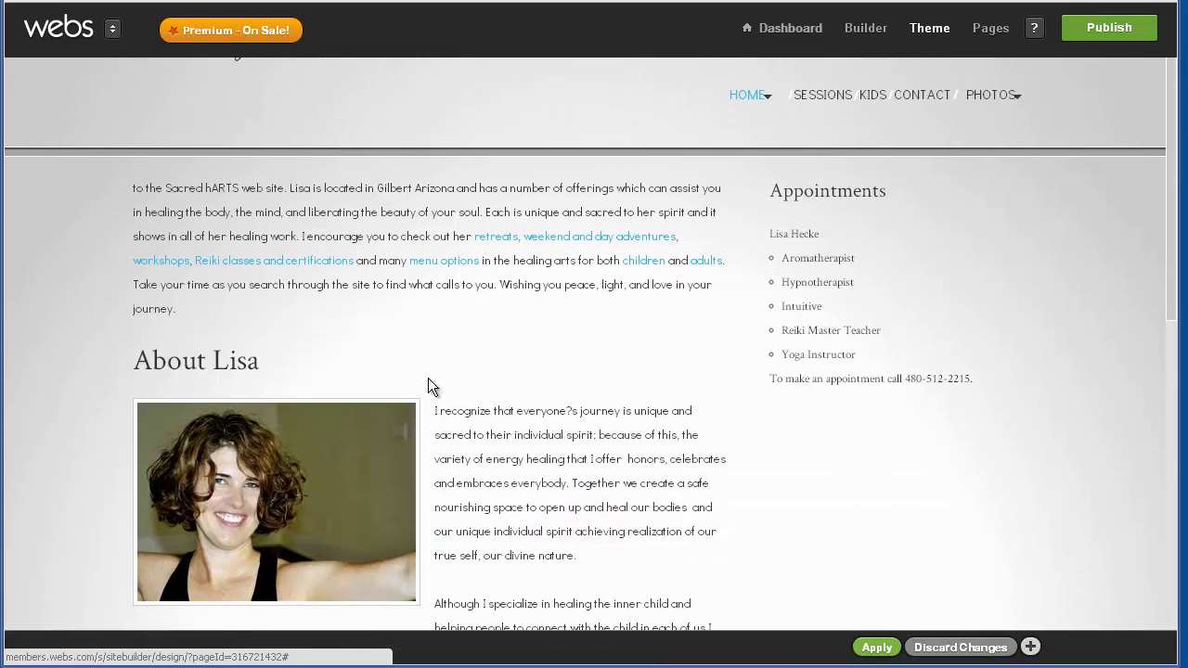
Step: Discard the unapplied theme changes
click(964, 647)
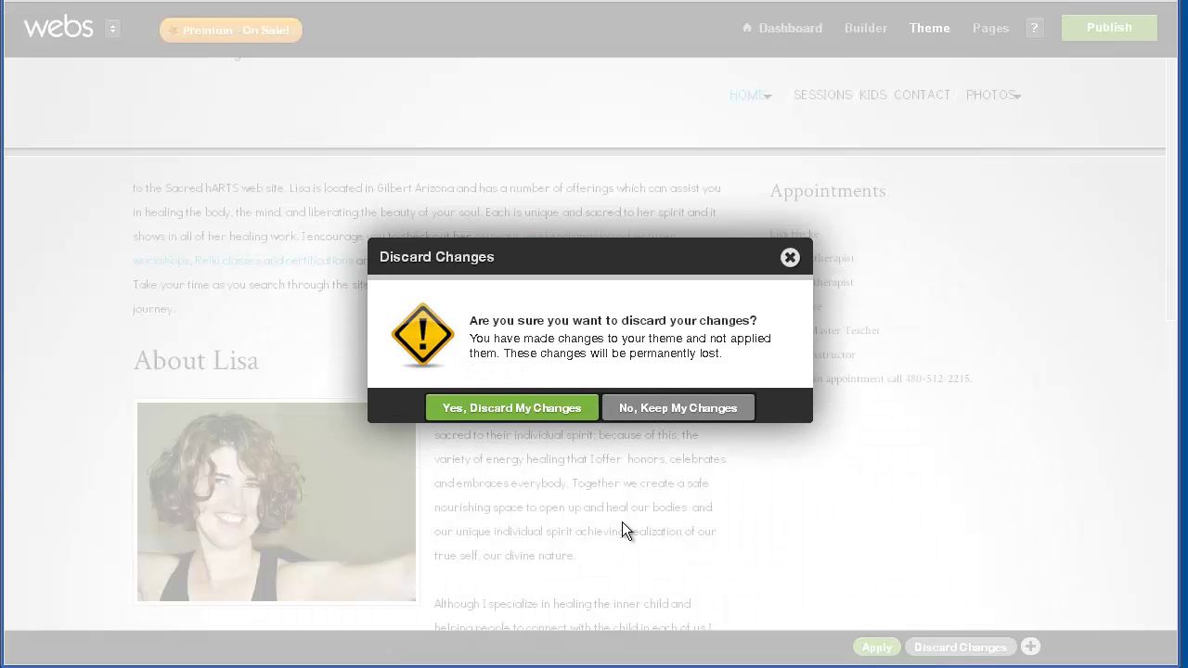
click(688, 407)
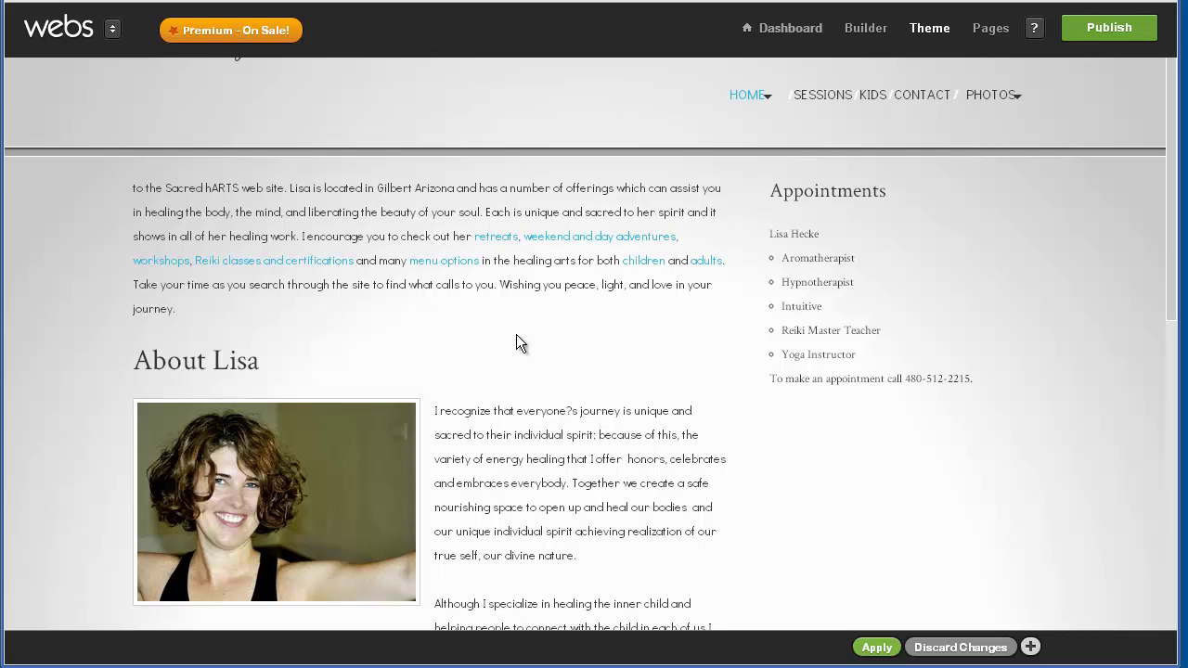
click(974, 647)
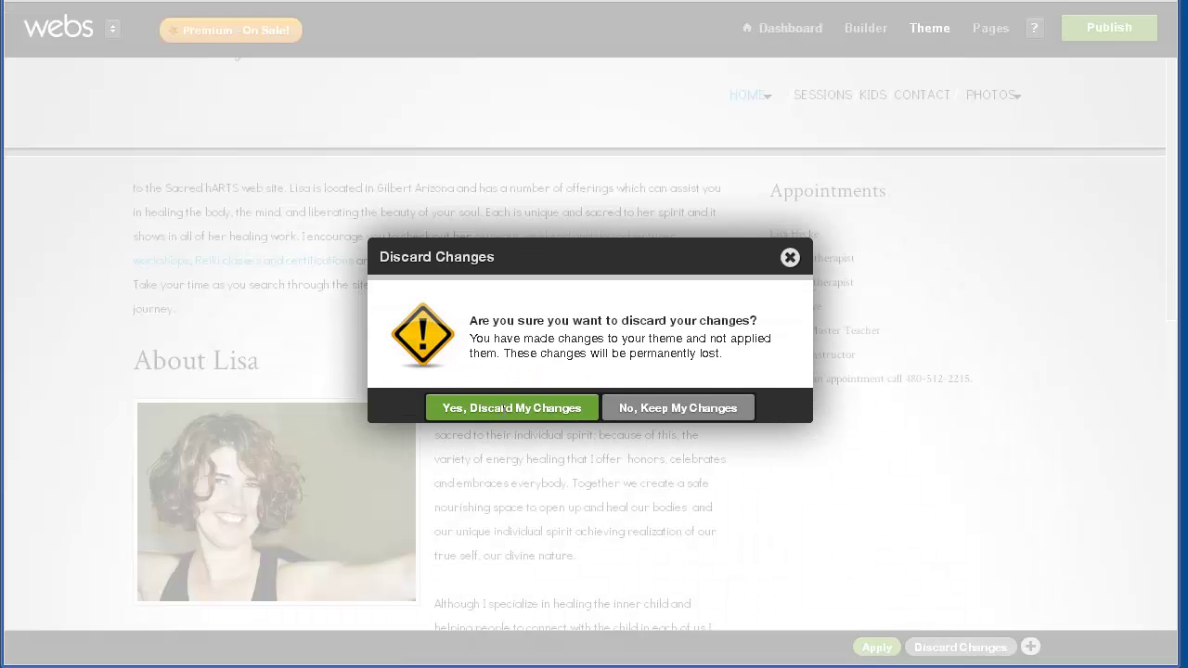
click(502, 408)
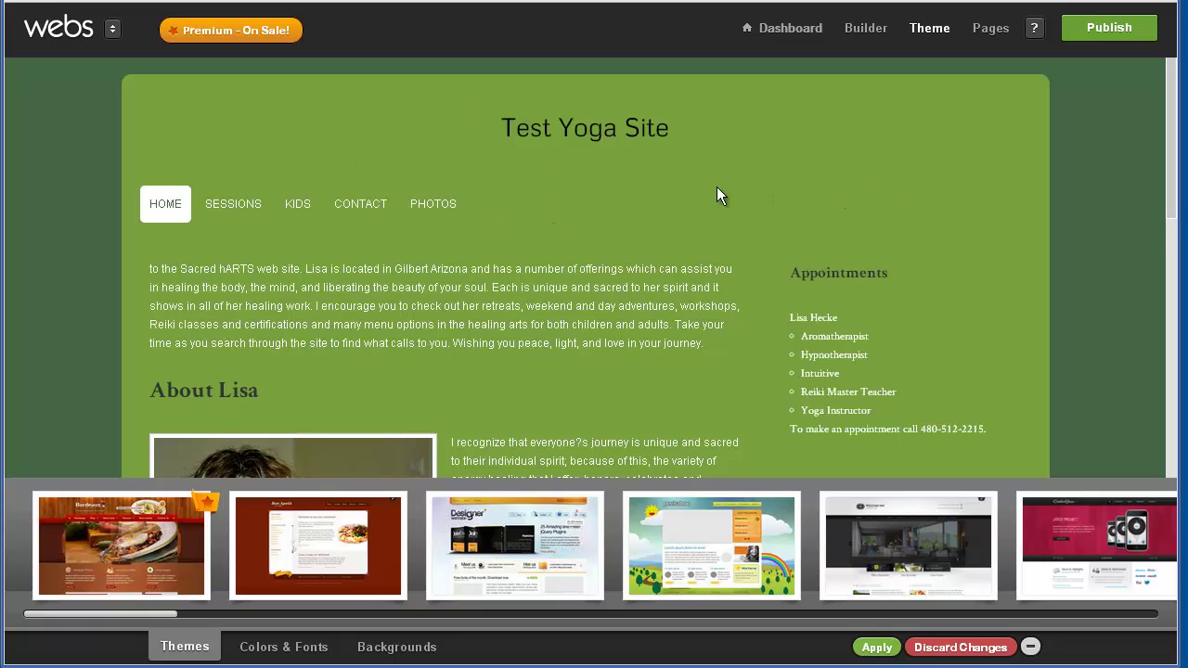
Step: Review the Home, Sessions, Bio and Blog pages and the site navigation in the theme preview
scroll(379, 346, down, 10)
scroll(485, 211, down, 3)
click(247, 209)
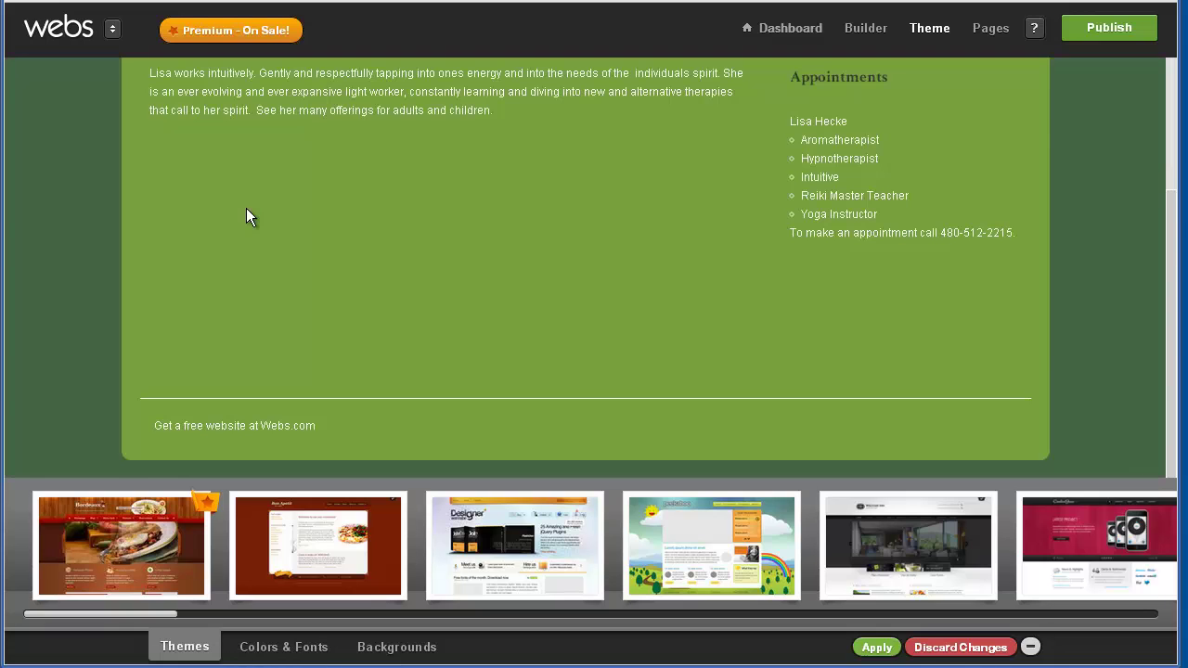
click(163, 208)
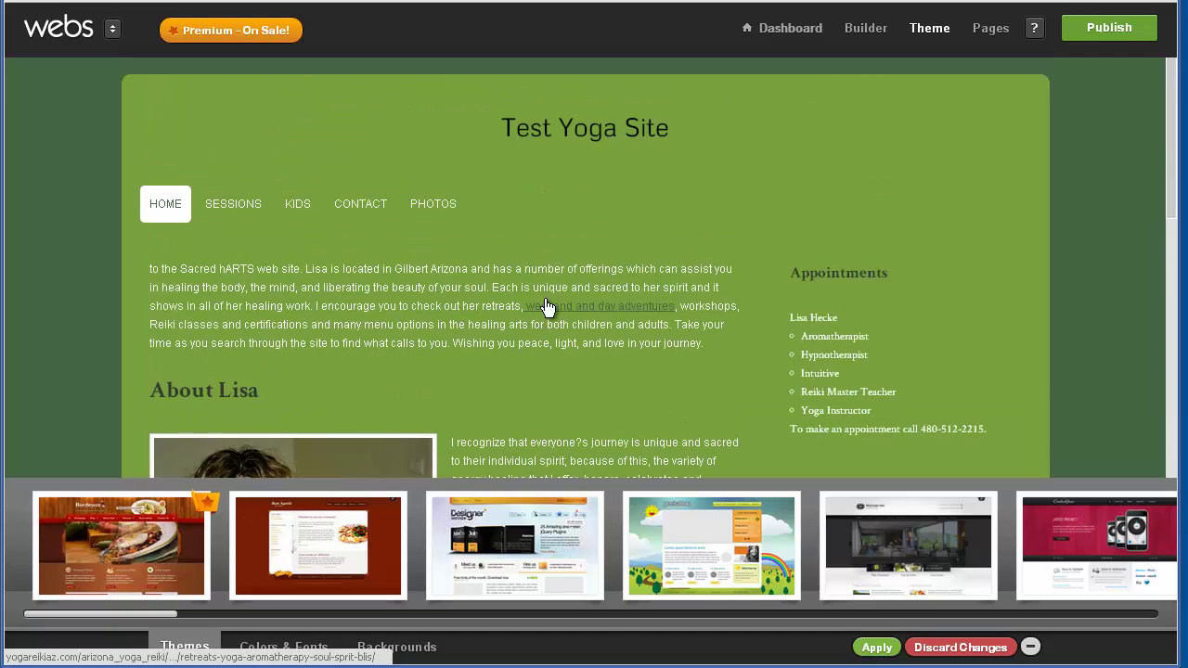
mouse_move(410, 210)
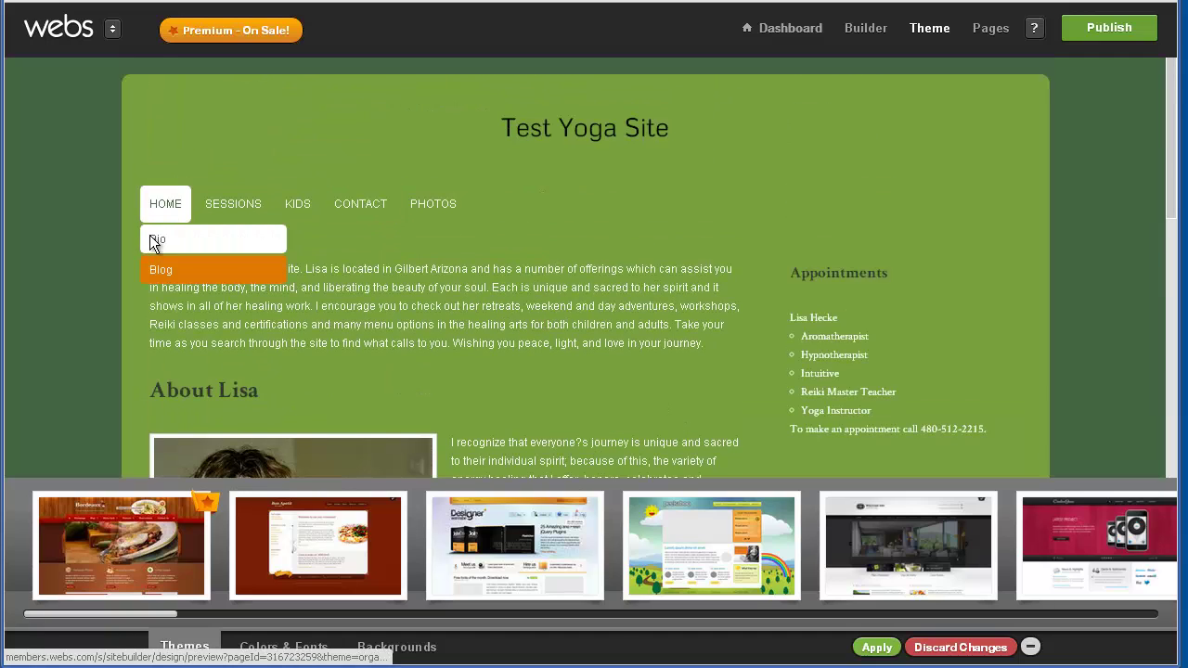
click(162, 238)
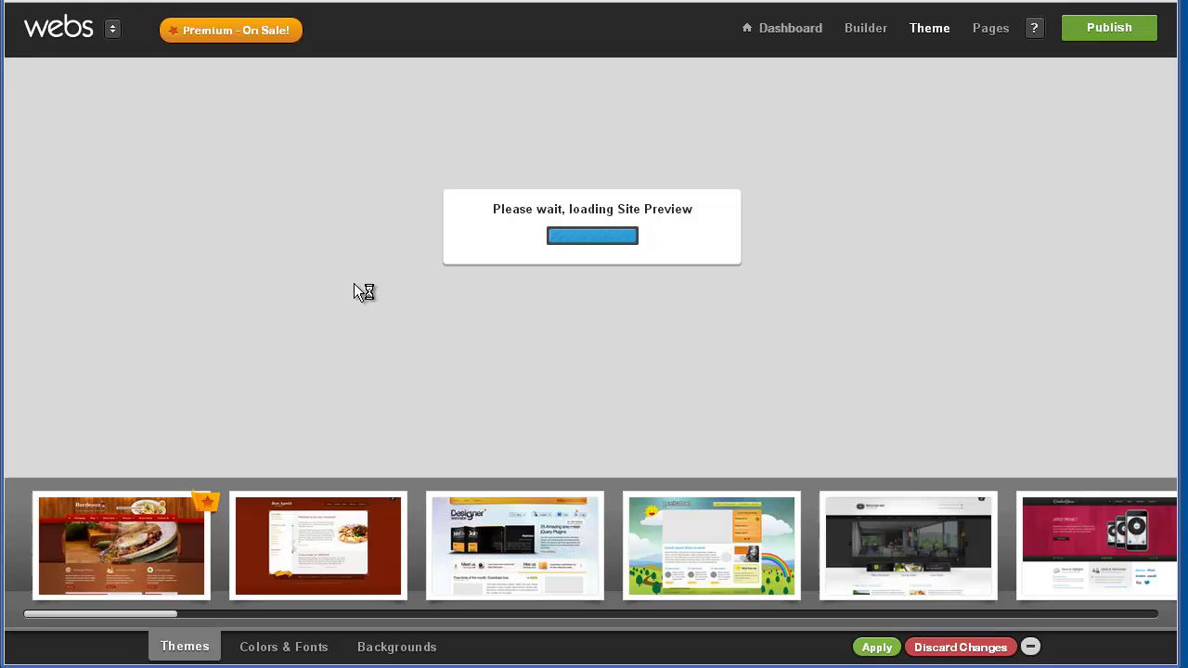
scroll(204, 172, up, 15)
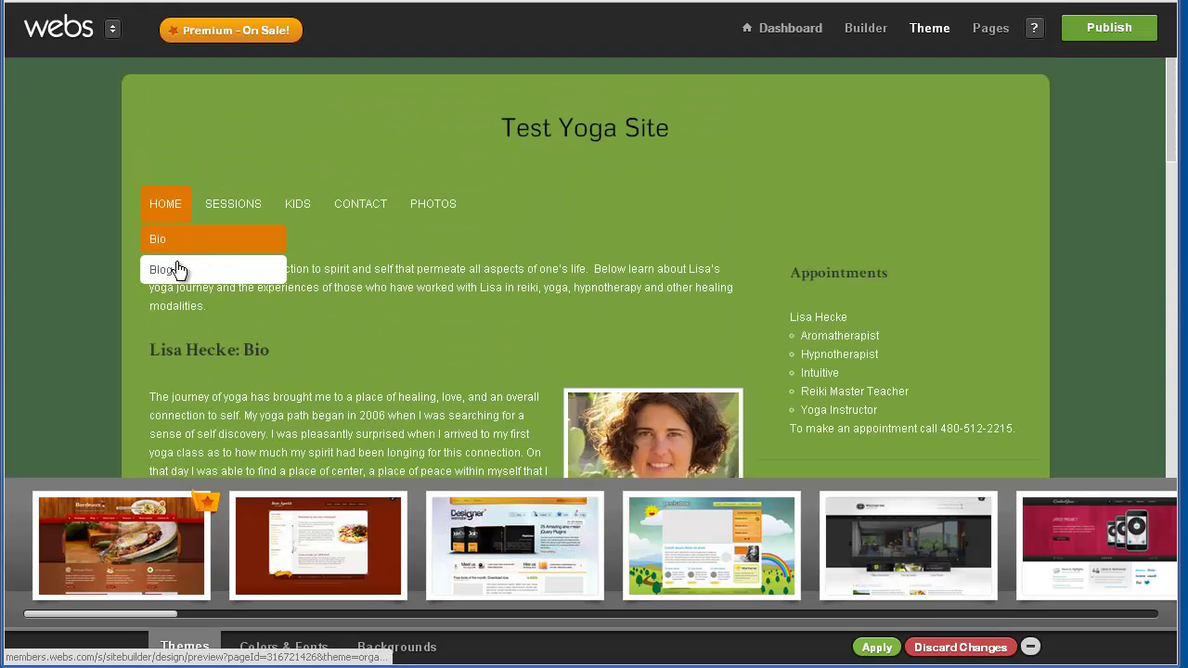
click(175, 268)
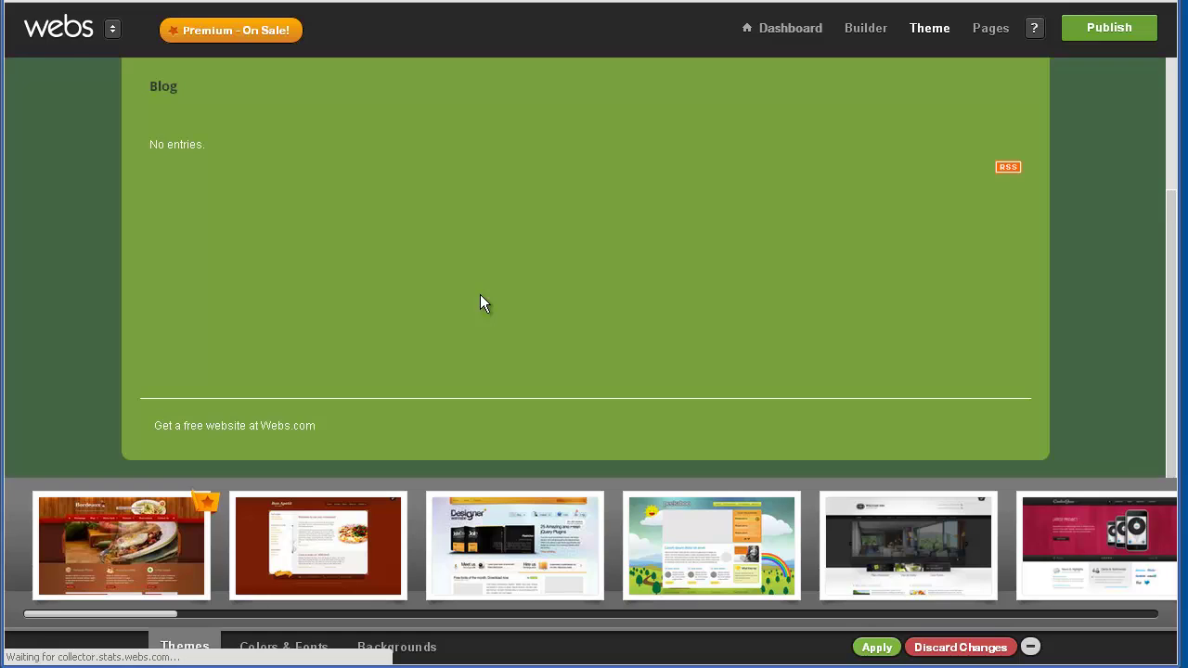
scroll(480, 304, up, 3)
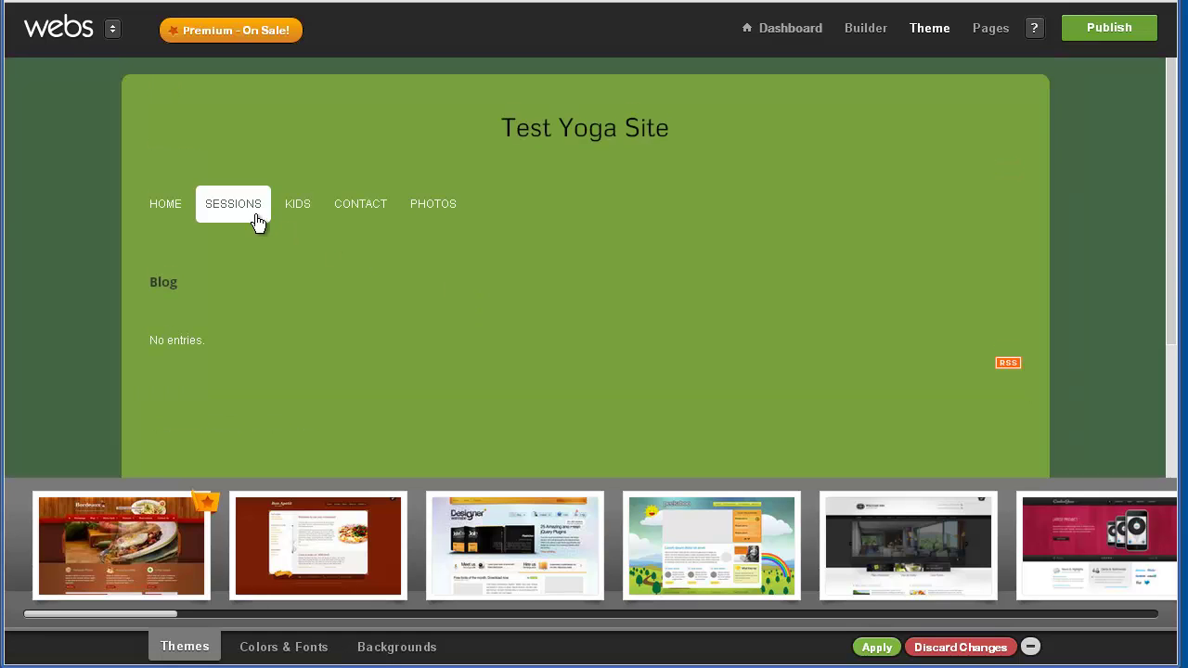
mouse_move(430, 217)
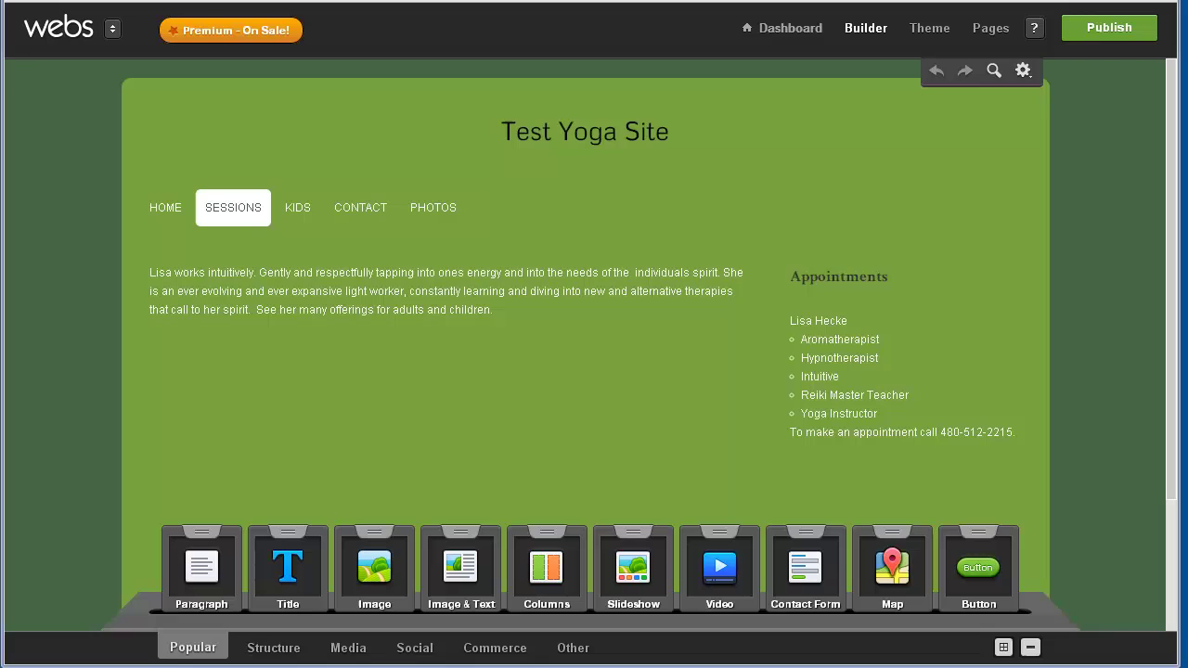
Step: Open the Bio page in the builder and examine its full content in the preview version
mouse_move(168, 228)
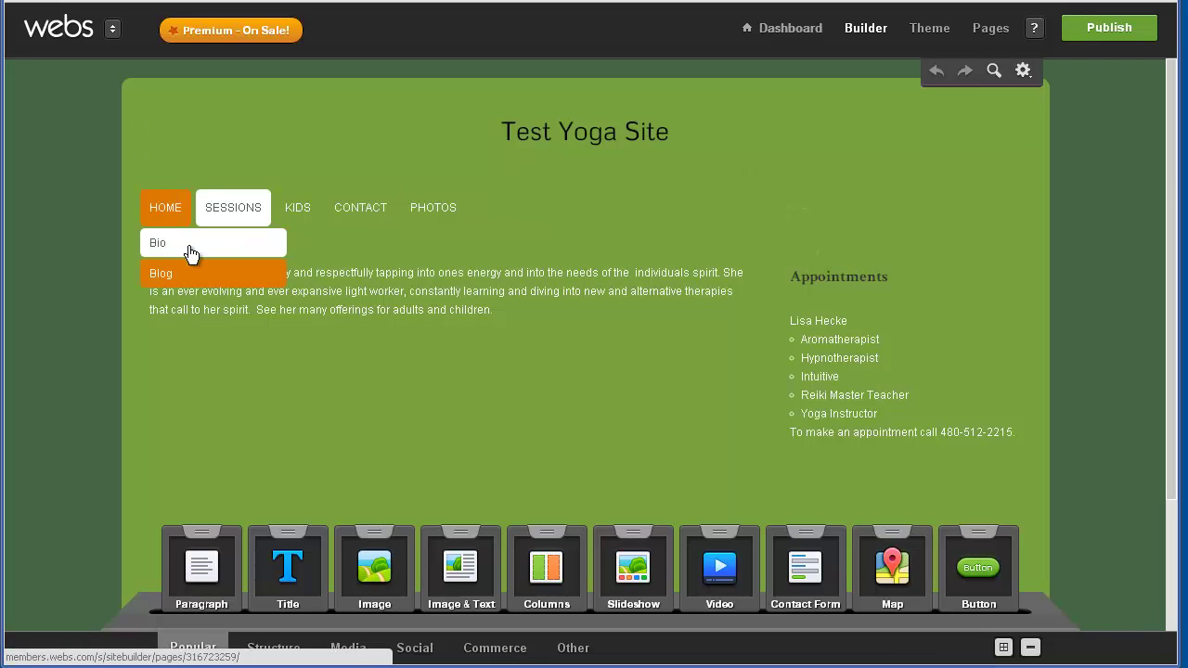
click(191, 247)
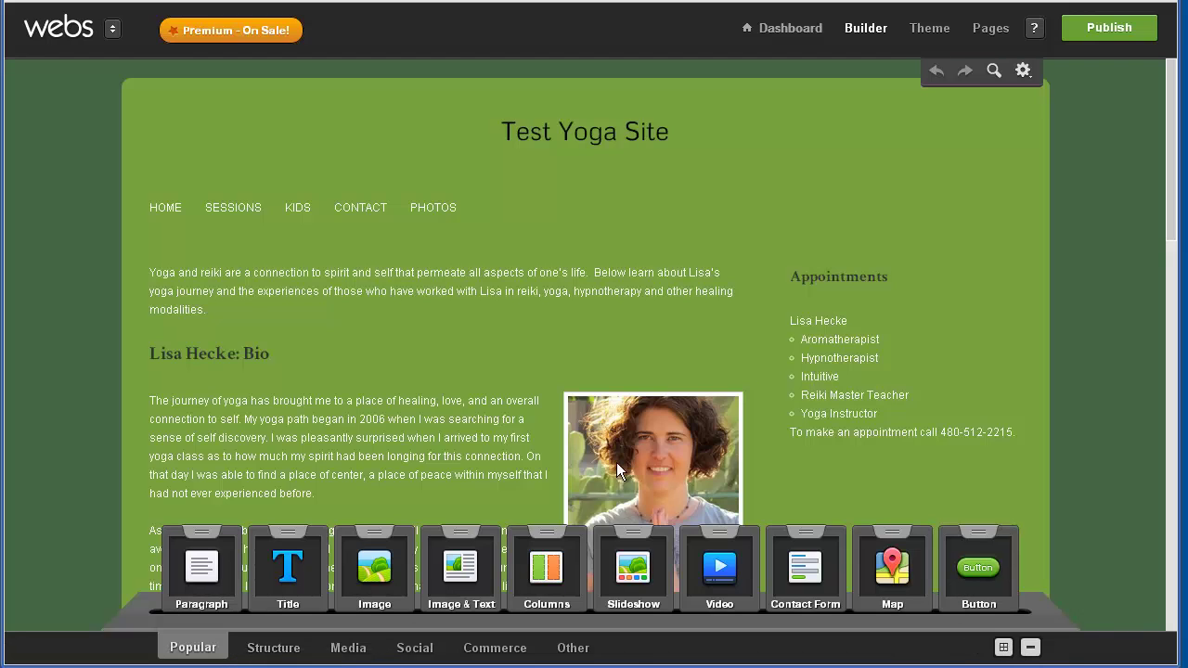
click(993, 70)
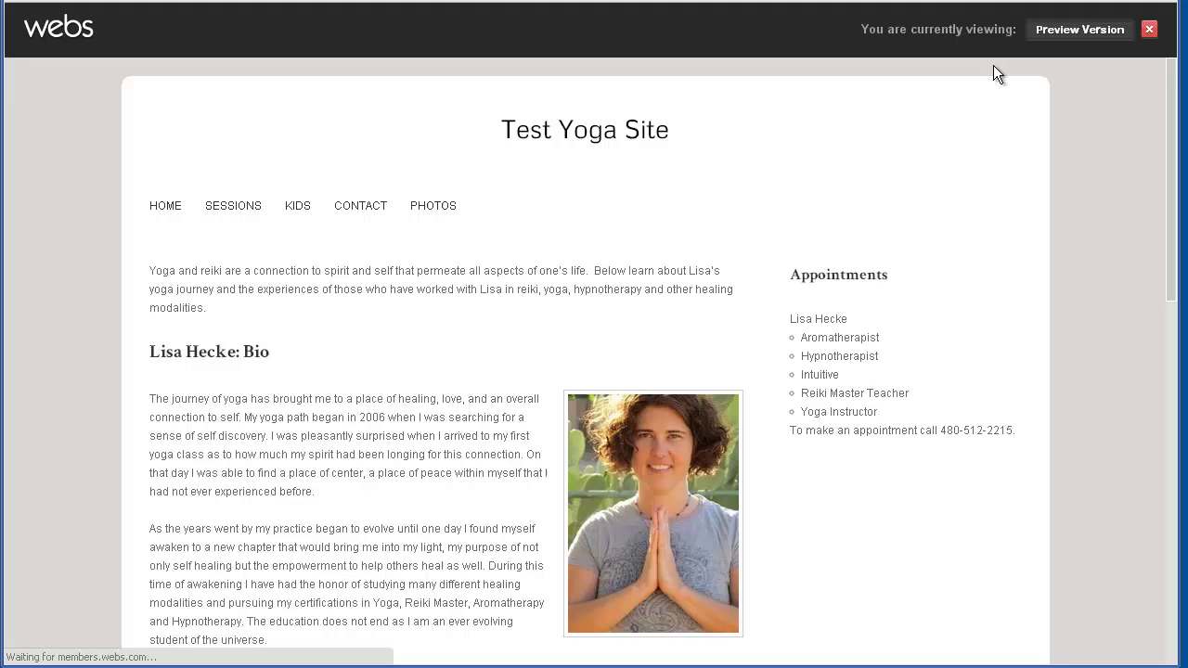
scroll(483, 256, down, 2)
scroll(484, 256, down, 5)
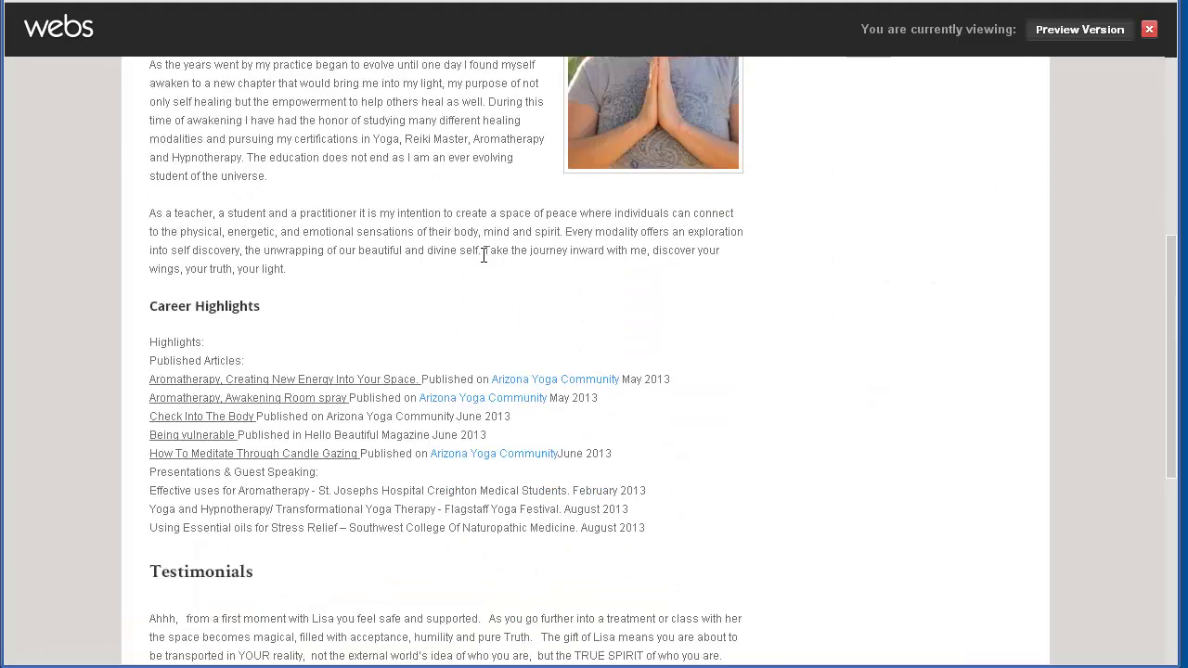
scroll(484, 256, up, 6)
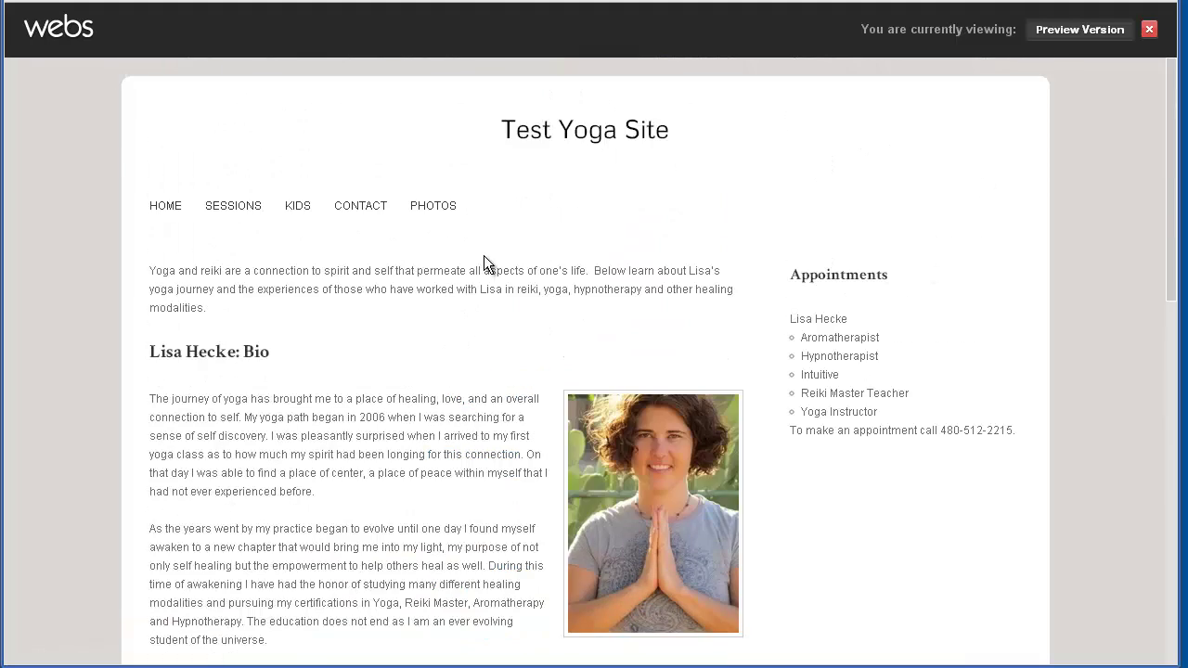
Step: Close the preview version and publish the site
click(1149, 29)
click(112, 29)
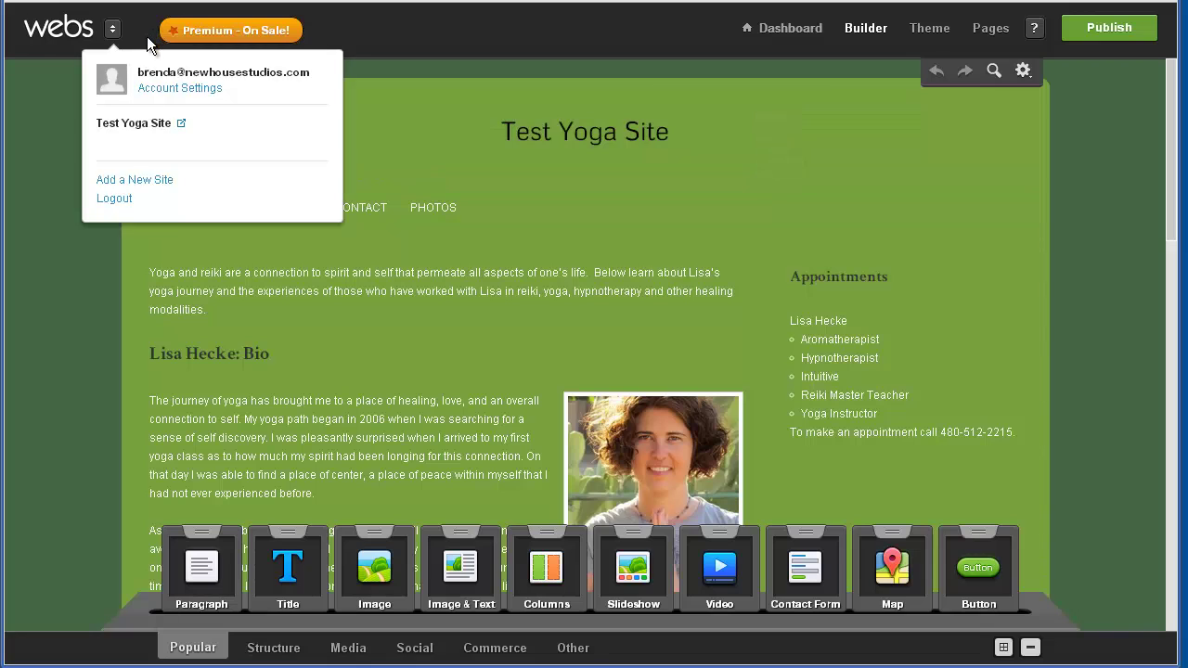
click(1110, 28)
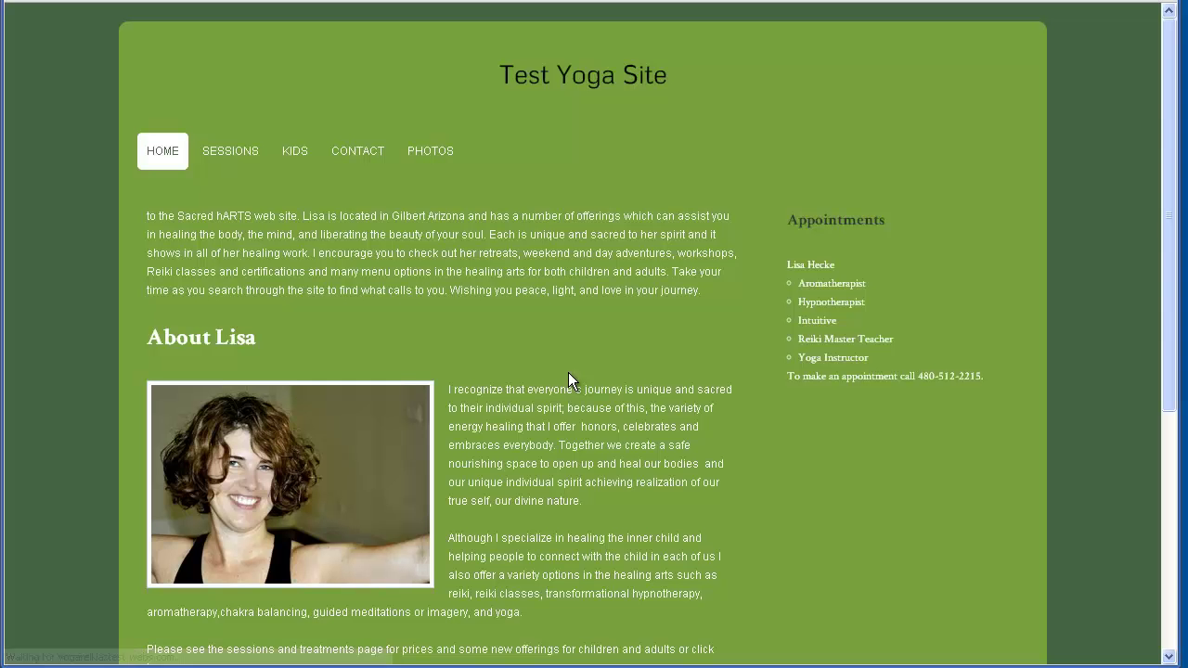
Step: Check the published site's Bio and Blog pages and the Harbor photo in the Europe 2012 album, and return to the home page
mouse_move(163, 156)
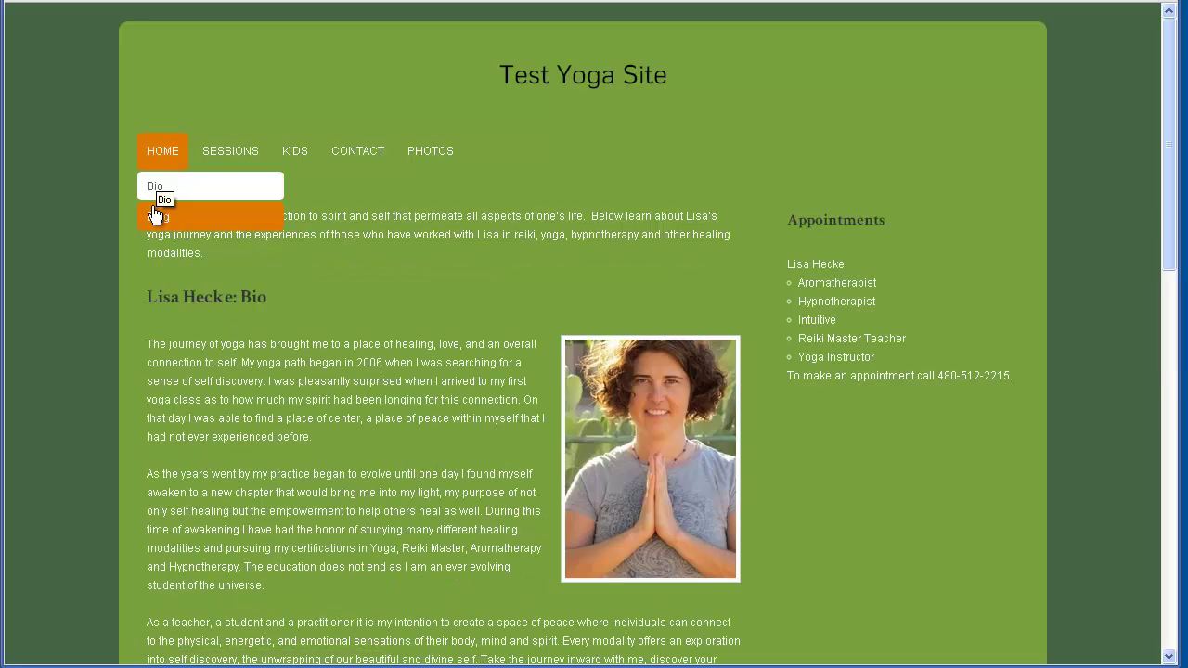
click(169, 219)
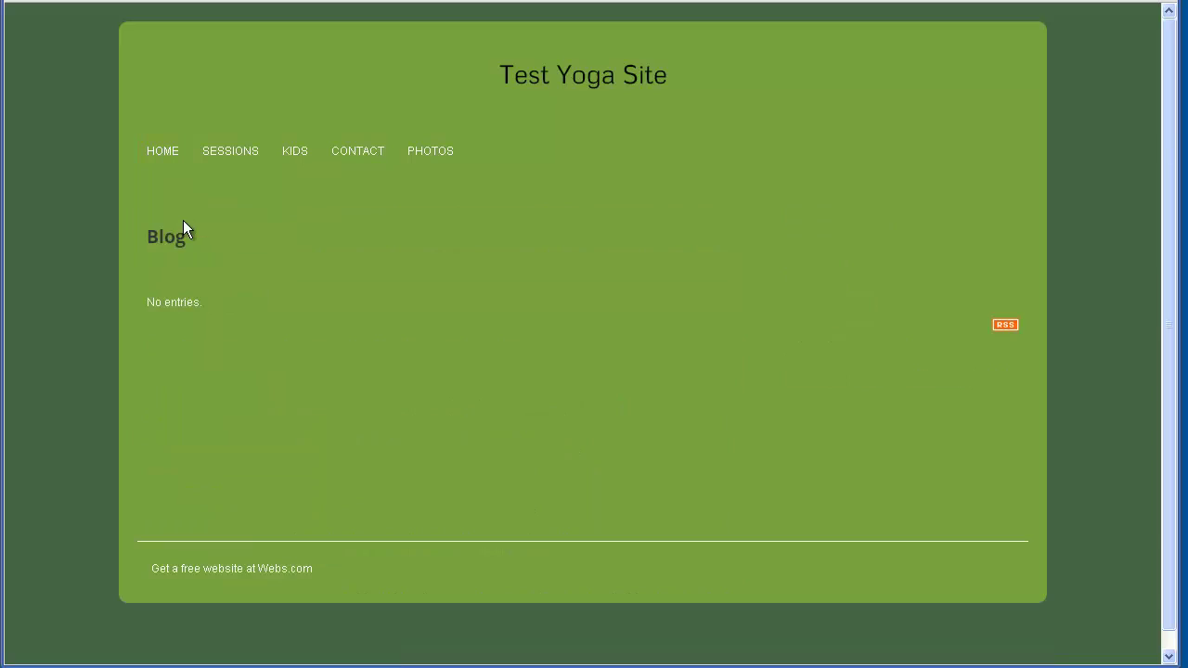
click(421, 162)
click(428, 190)
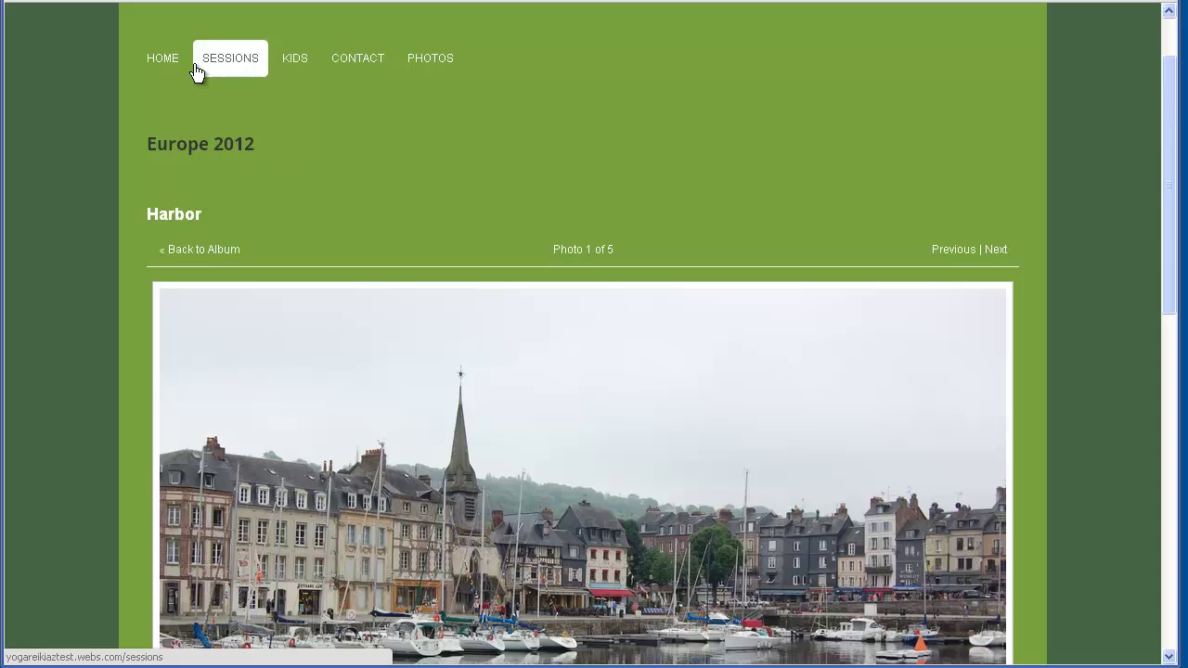
click(156, 61)
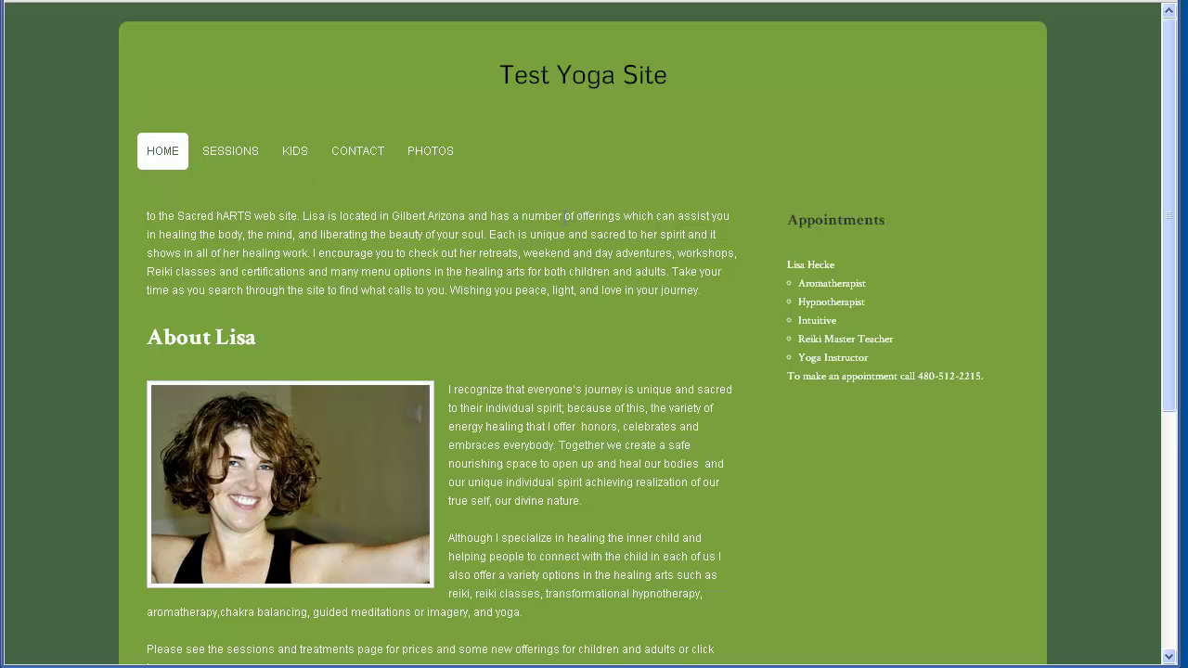
Step: Review the published Sessions, Kids, Contact and Photos pages
click(221, 150)
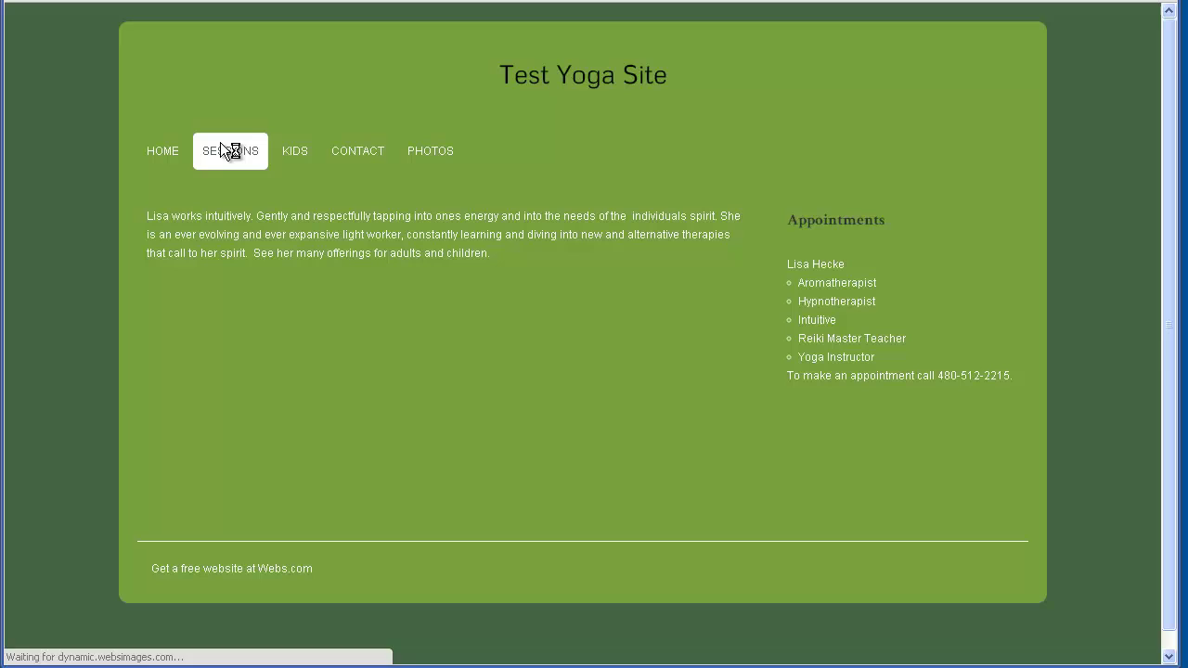
click(289, 158)
click(375, 166)
mouse_move(445, 172)
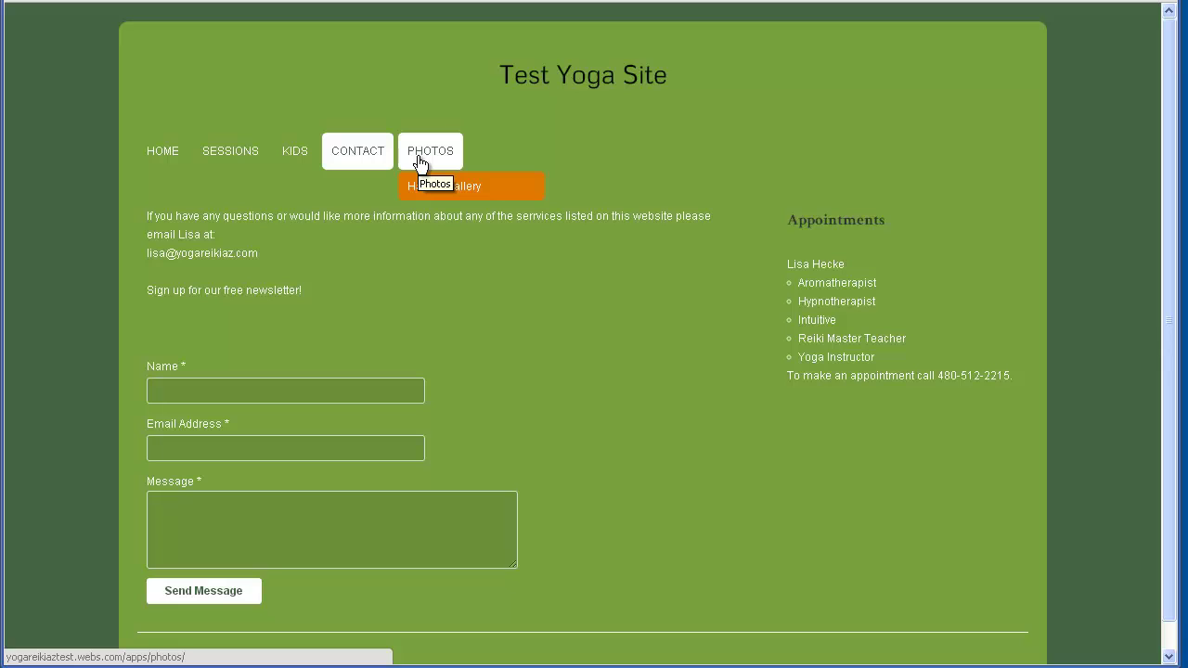
click(419, 159)
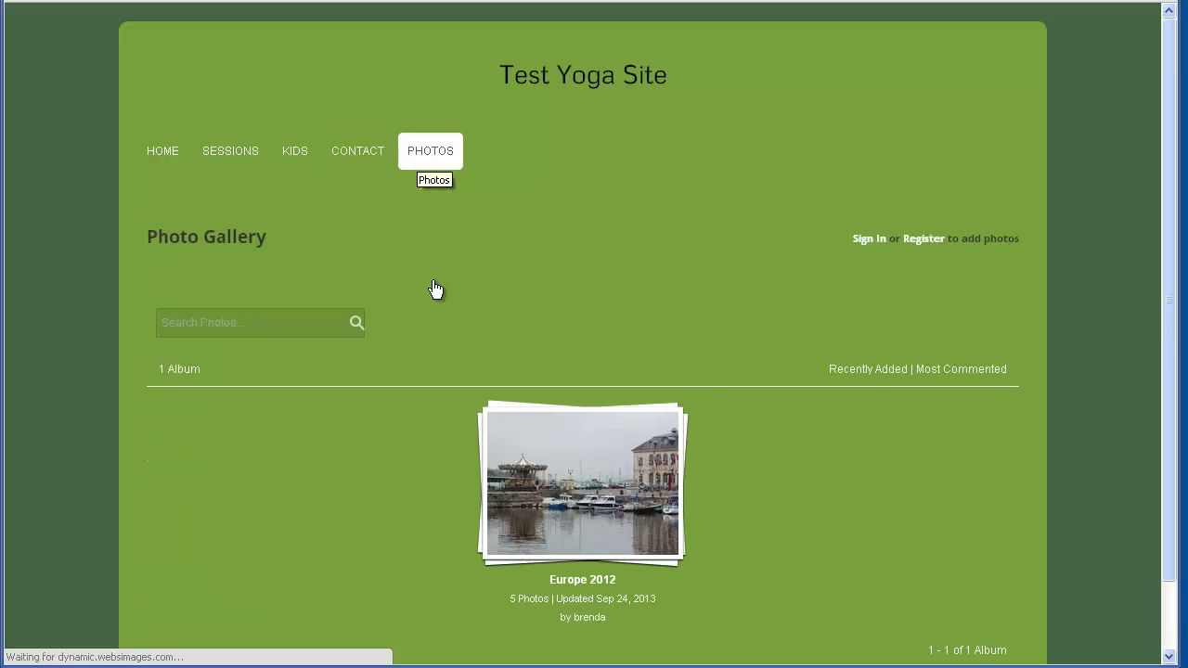
scroll(546, 350, down, 2)
scroll(546, 346, up, 2)
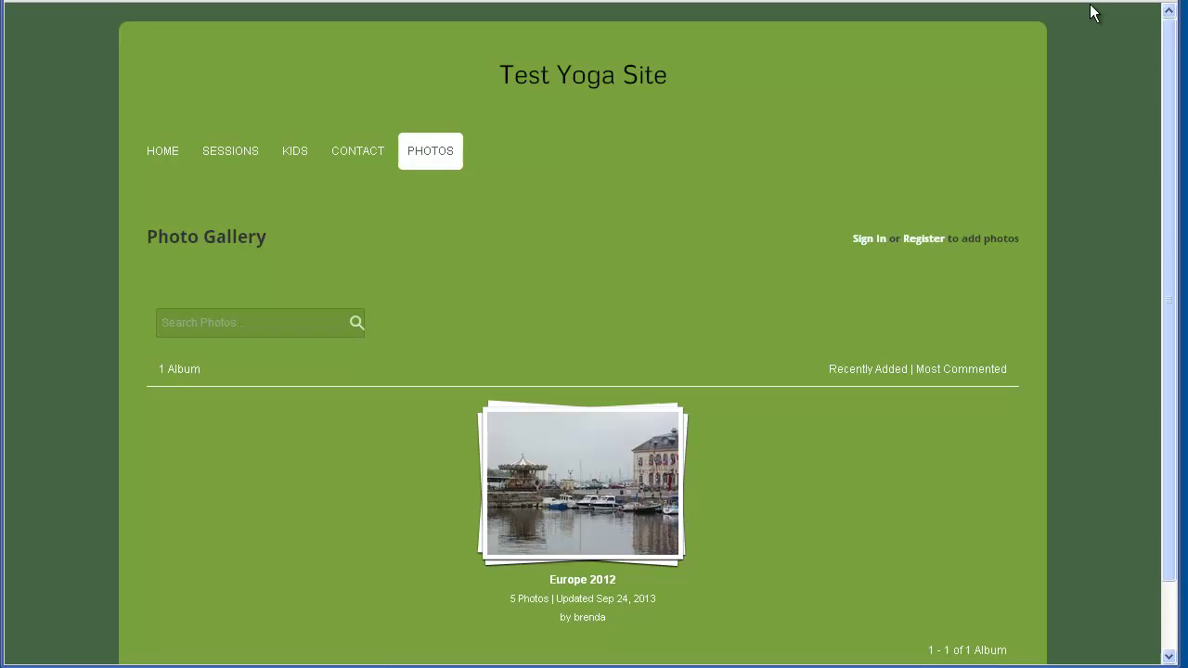